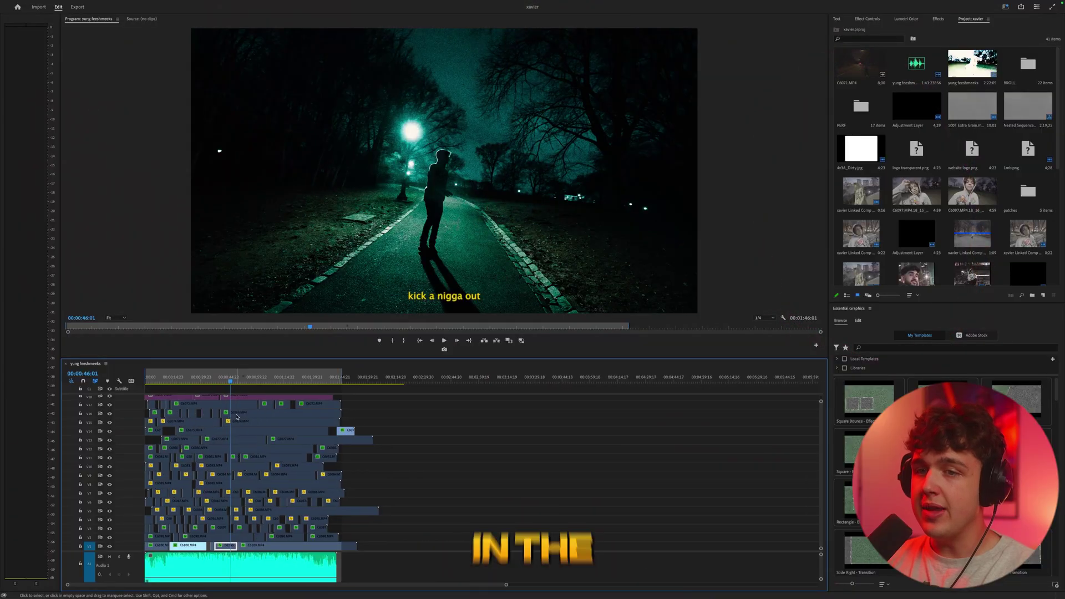
Examine the yung feeshmeeks sequence's stacked video tracks and short clips, both as an overview and in close detail
scroll(224, 395, "up", 5)
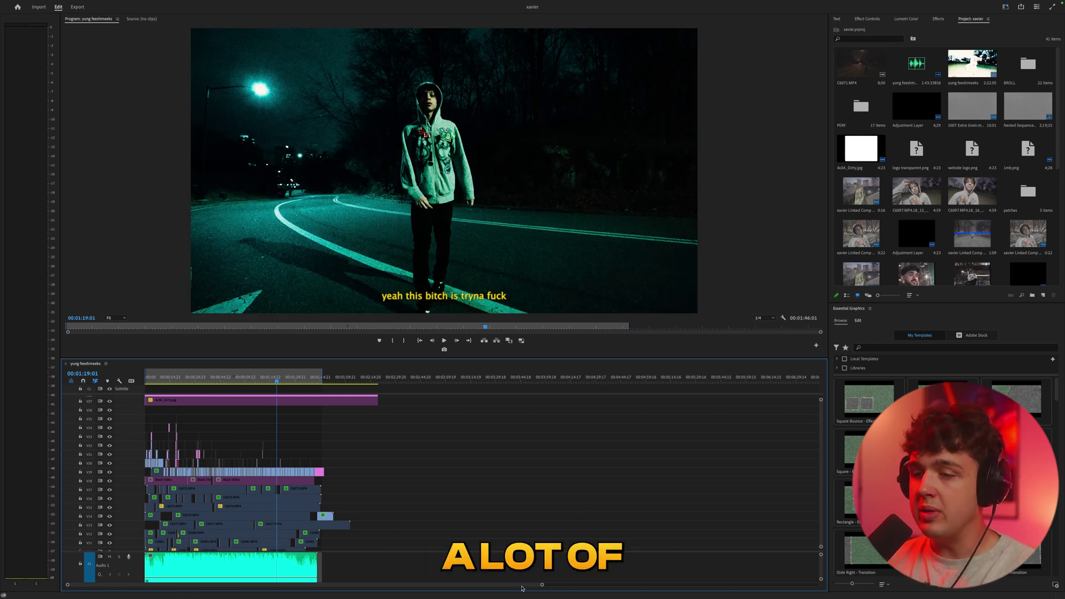
left_click_drag(522, 588, 487, 588)
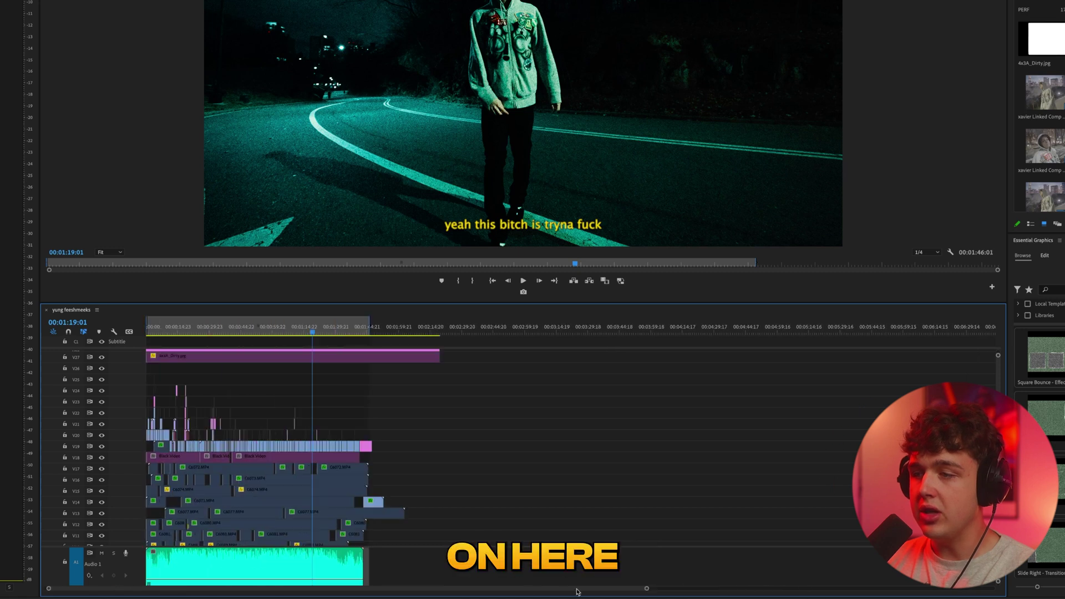
mouse_move(998, 541)
left_mouse_down()
mouse_move(998, 480)
mouse_move(998, 544)
left_mouse_up()
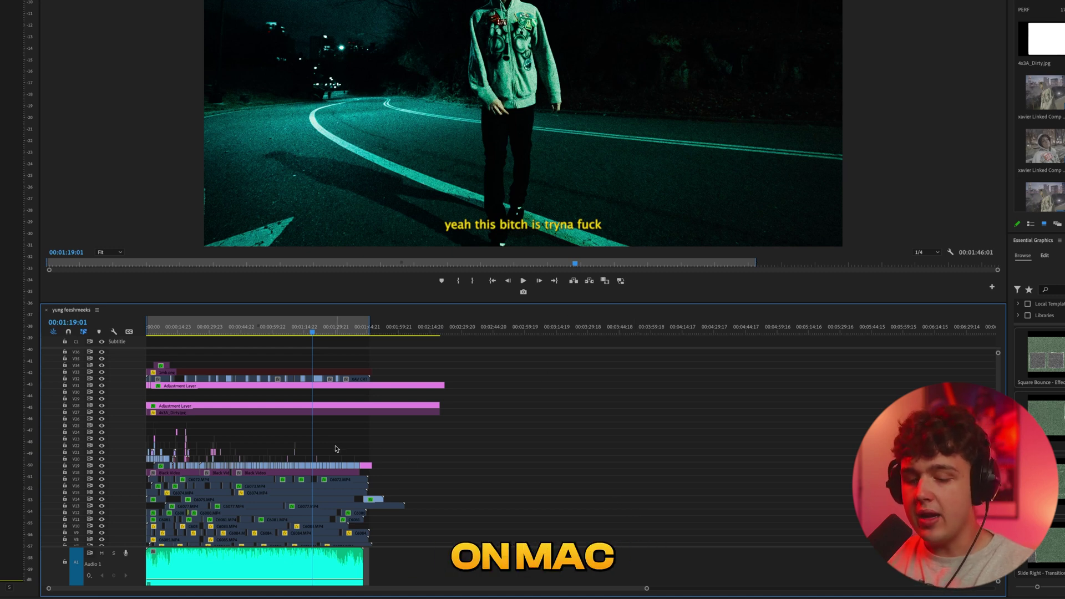
scroll(251, 449, "up", 8)
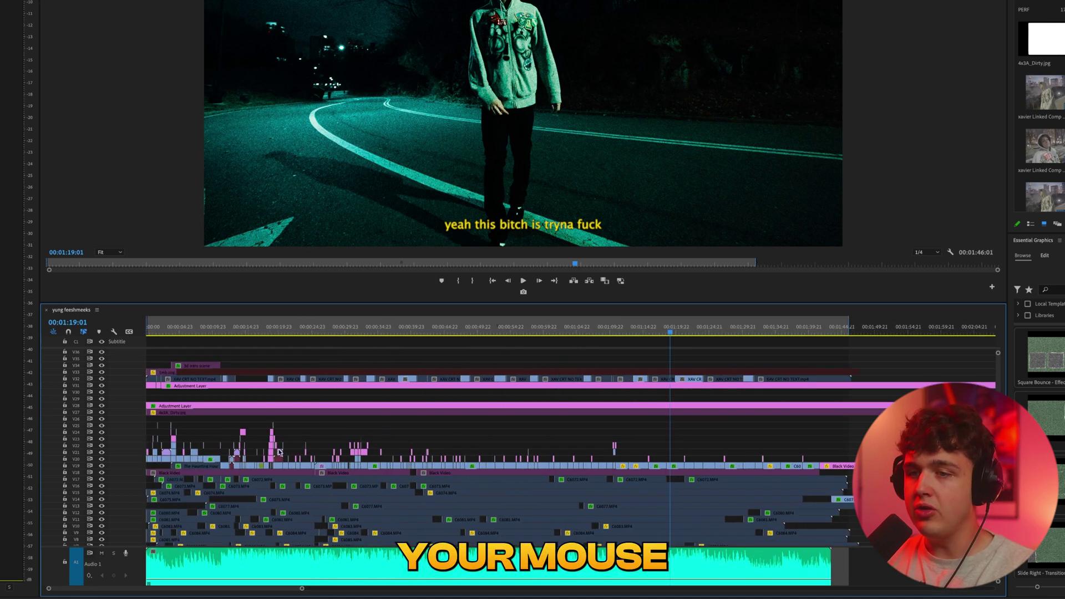
scroll(553, 444, "up", 5)
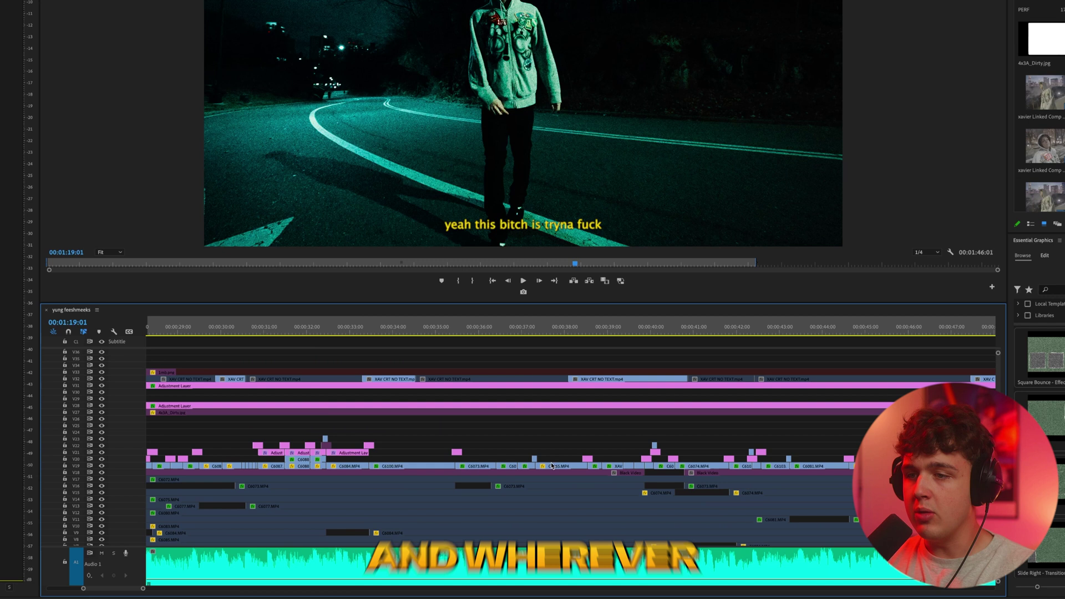
scroll(336, 456, "down", 10)
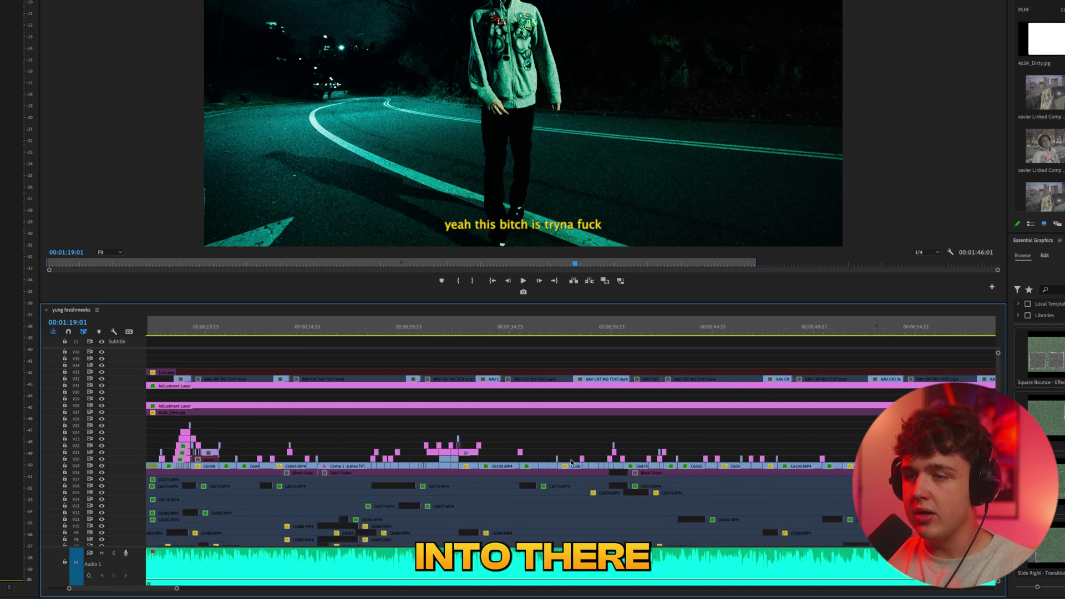
scroll(308, 442, "up", 12)
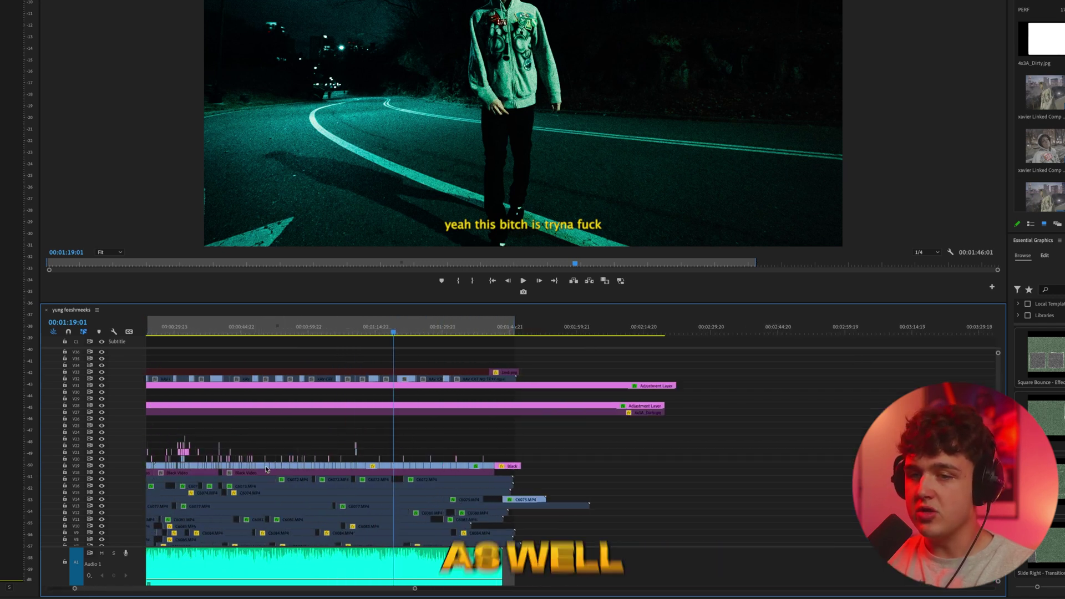
scroll(340, 472, "down", 8)
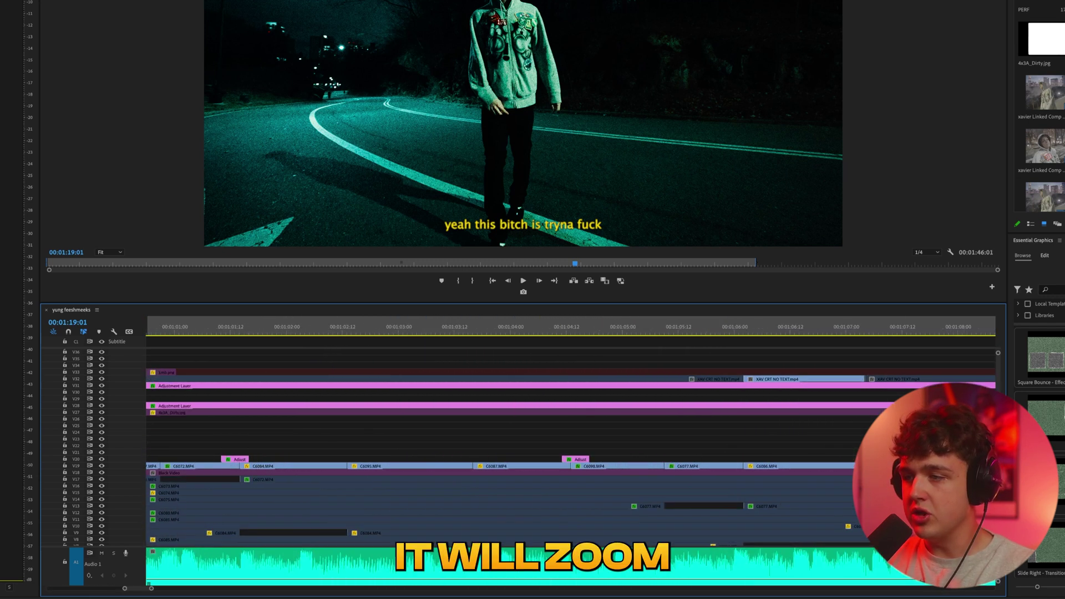
scroll(340, 471, "up", 1)
scroll(359, 458, "down", 2)
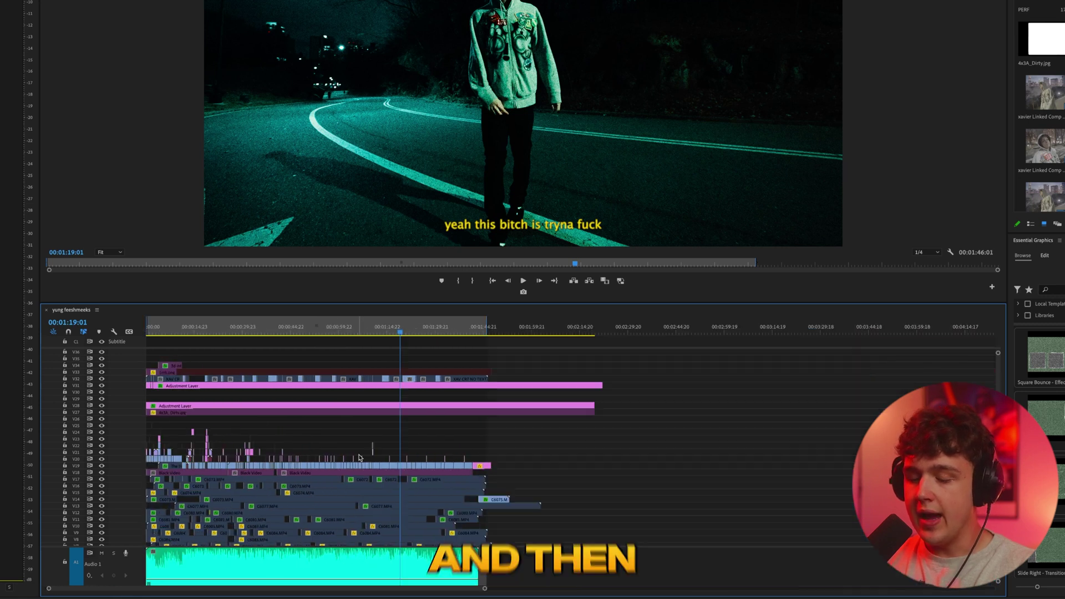
Examine the upper video tracks with the nested sequences, subtitles and adjustment layers along the length of the sequence
scroll(344, 458, "down", 3)
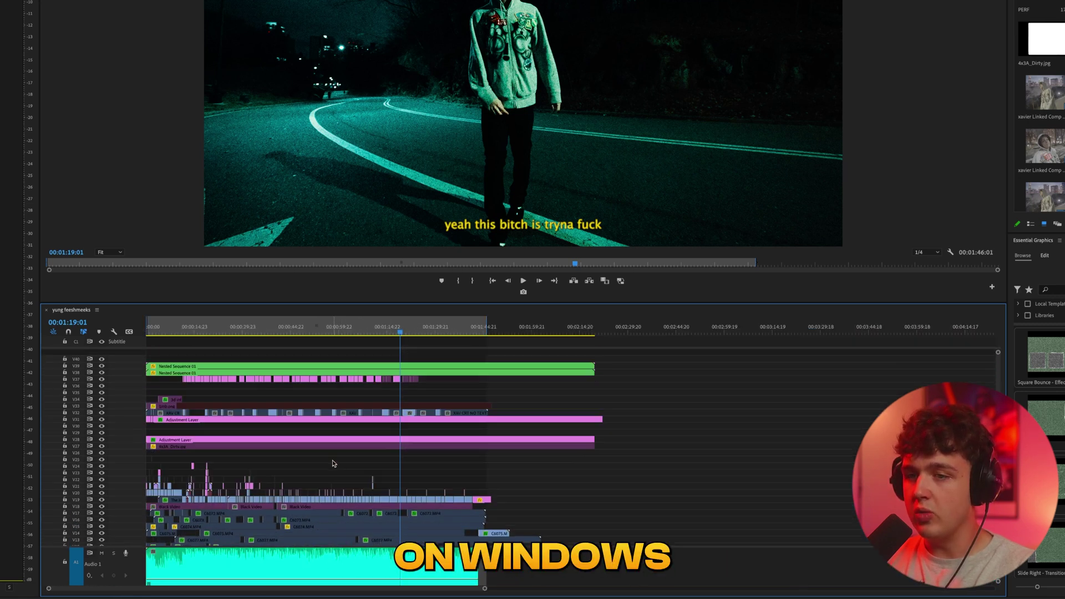
scroll(328, 472, "up", 5)
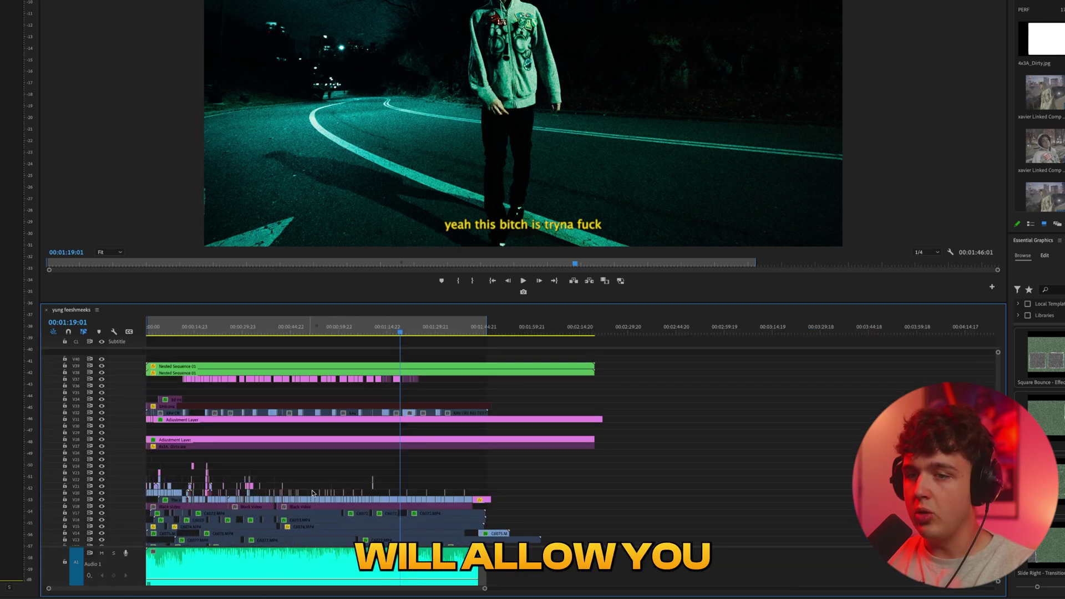
scroll(318, 483, "down", 4)
scroll(316, 484, "up", 4)
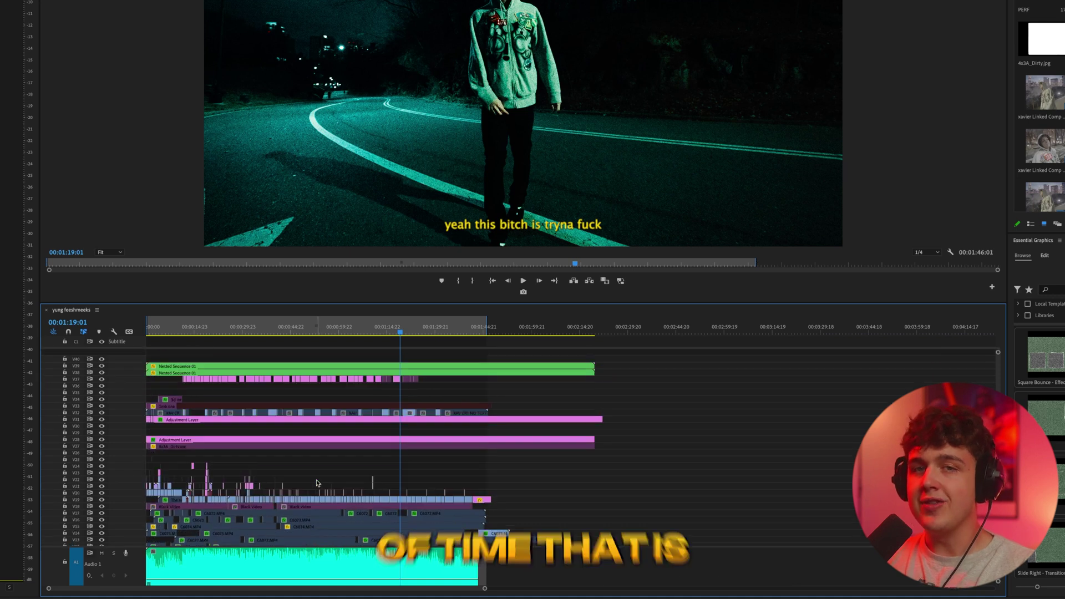
scroll(433, 496, "up", 8)
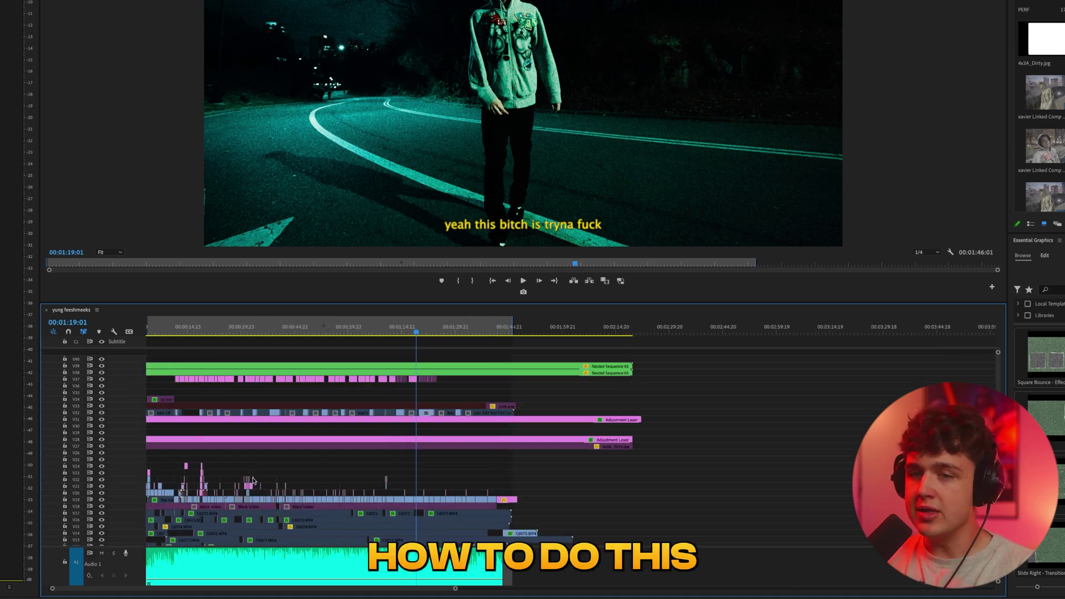
scroll(304, 489, "down", 4)
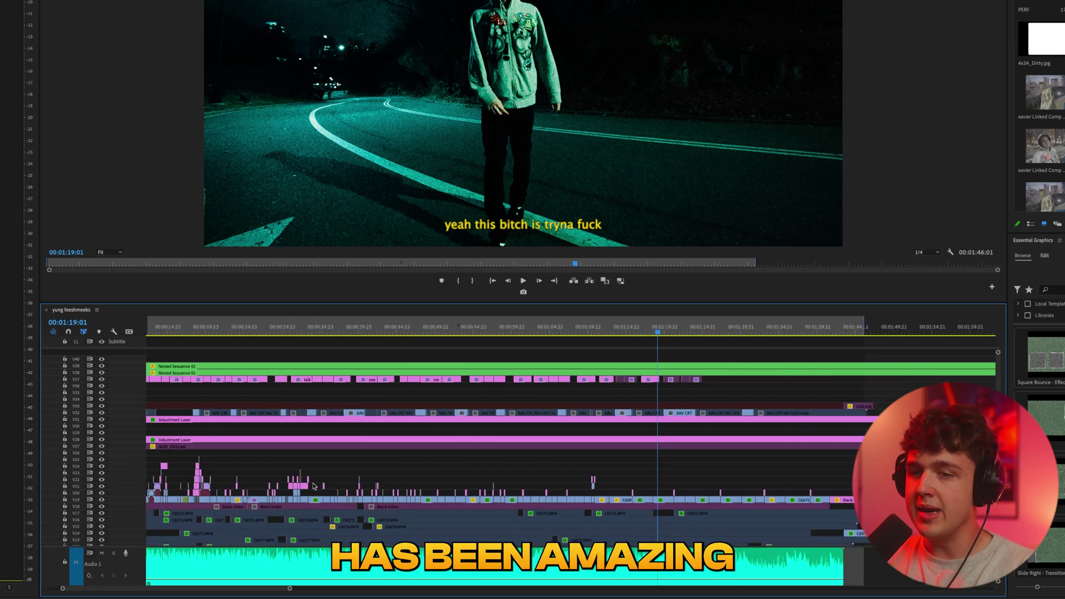
scroll(330, 484, "right", 10)
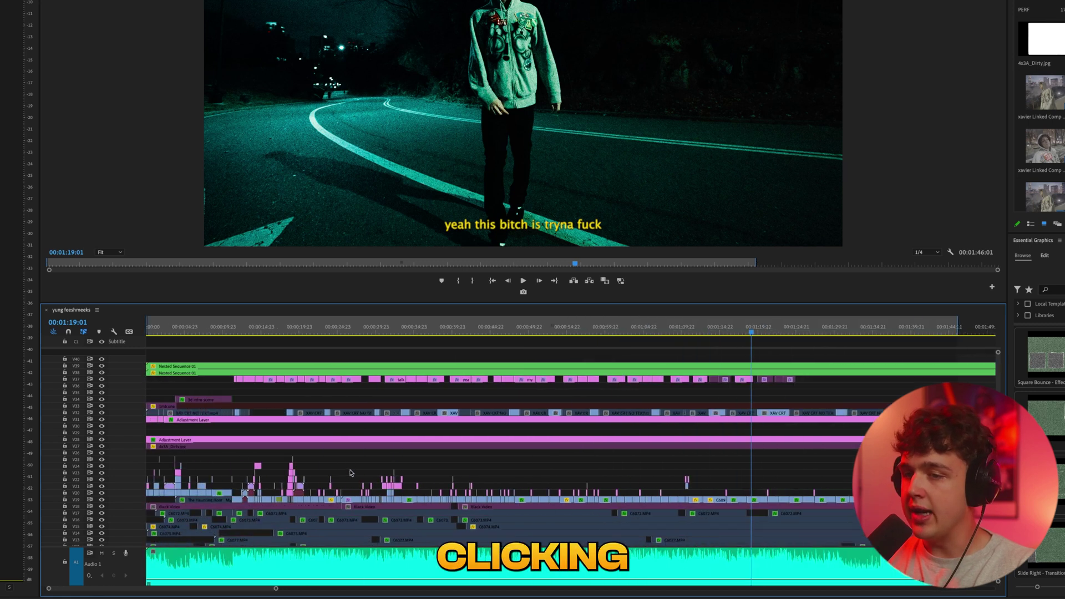
scroll(719, 524, "left", 10)
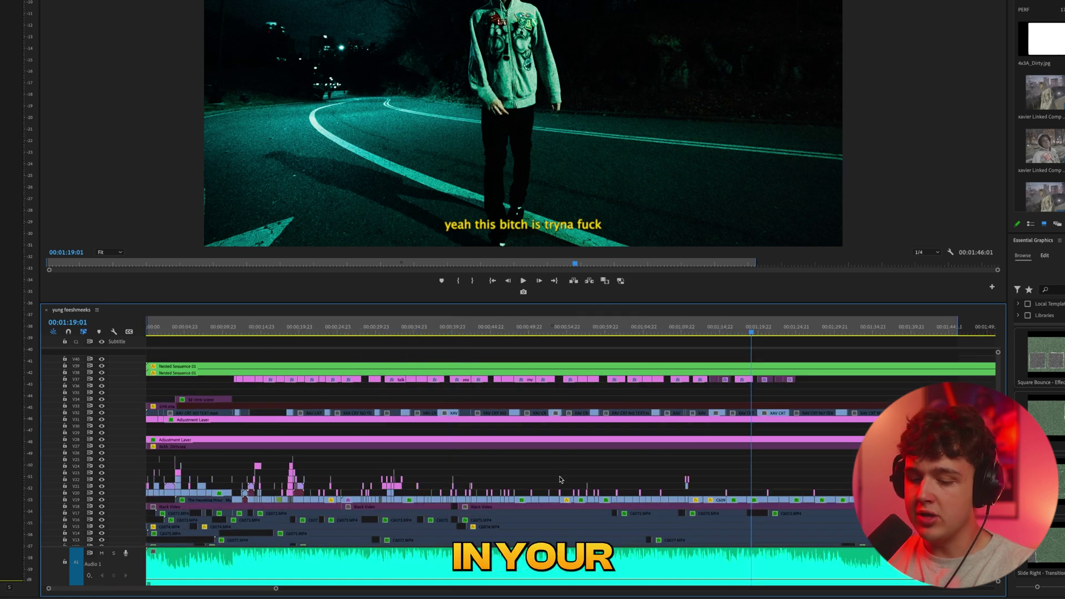
Examine the clips around the playhead at 00:01:19:01, across the tracks and at different time scales
scroll(765, 492, "up", 8)
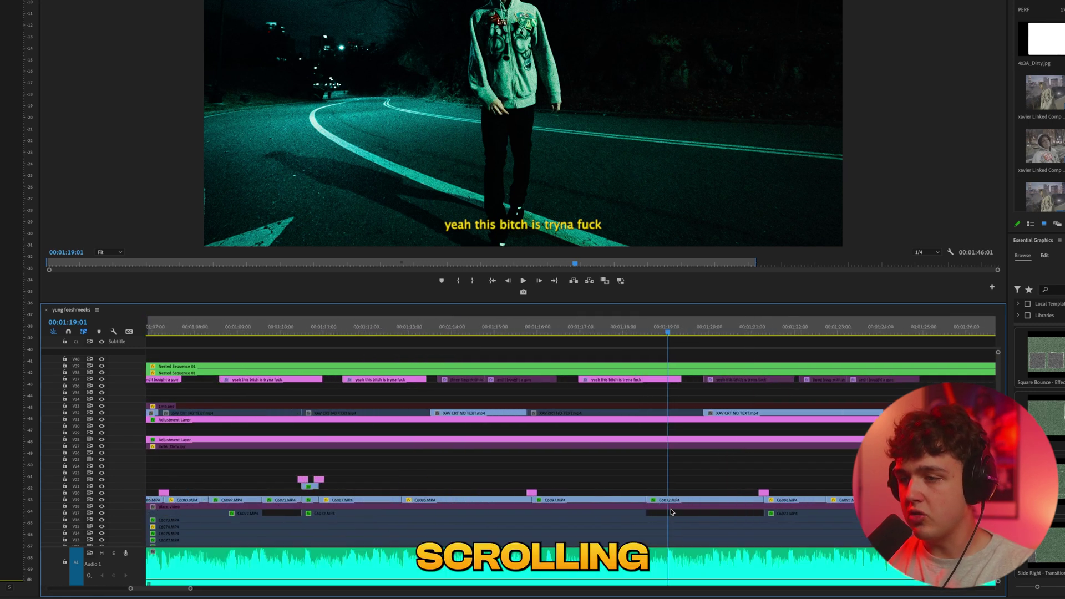
scroll(663, 494, "down", 5)
scroll(658, 489, "up", 5)
scroll(659, 486, "down", 4)
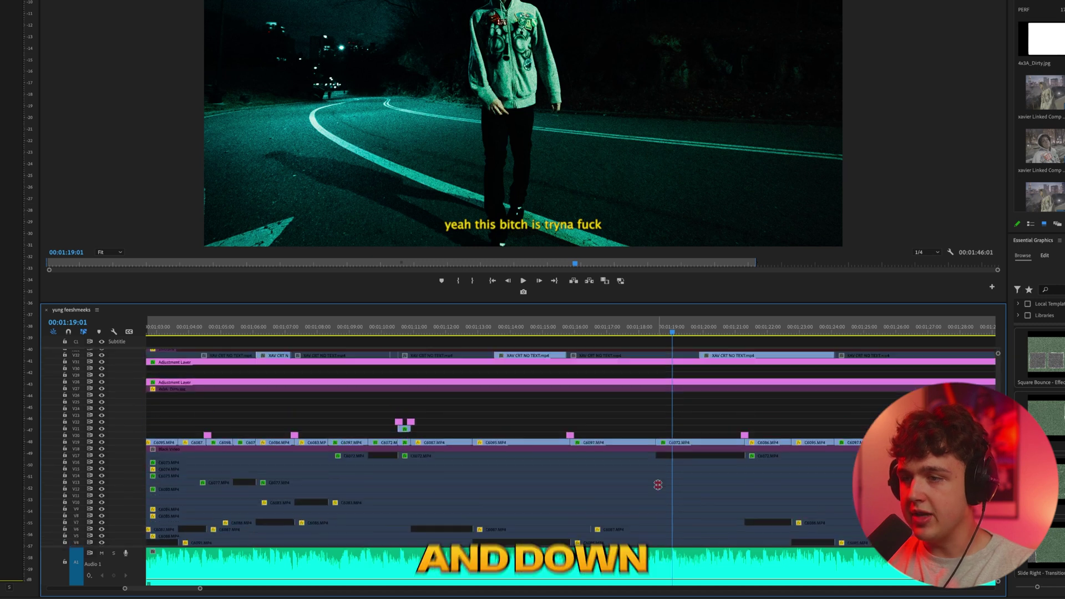
scroll(659, 486, "up", 4)
scroll(660, 487, "right", 10)
scroll(658, 480, "right", 2)
scroll(658, 480, "down", 10)
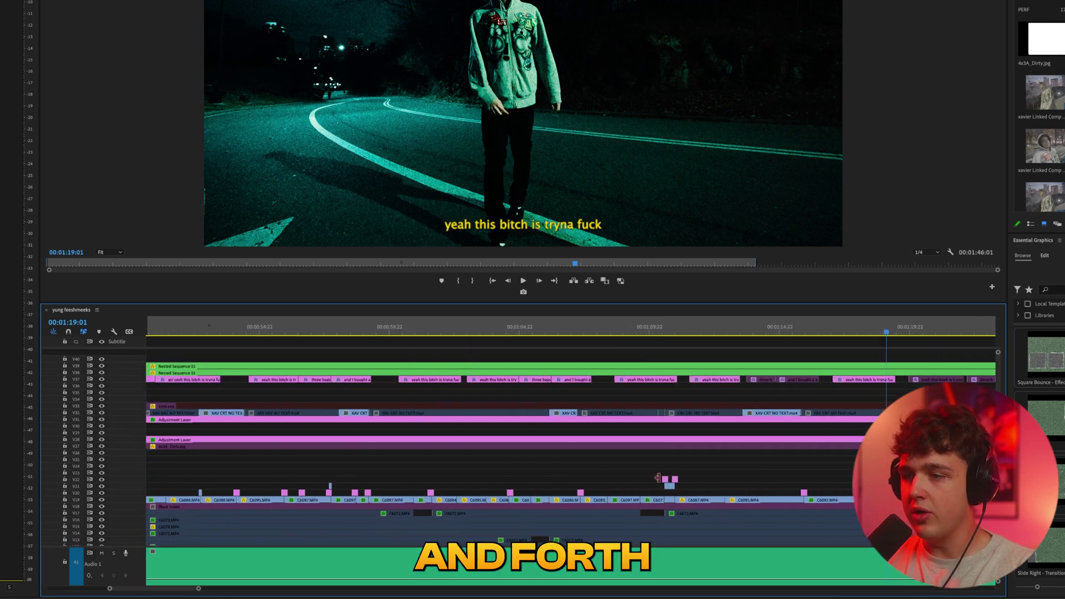
scroll(181, 502, "up", 4)
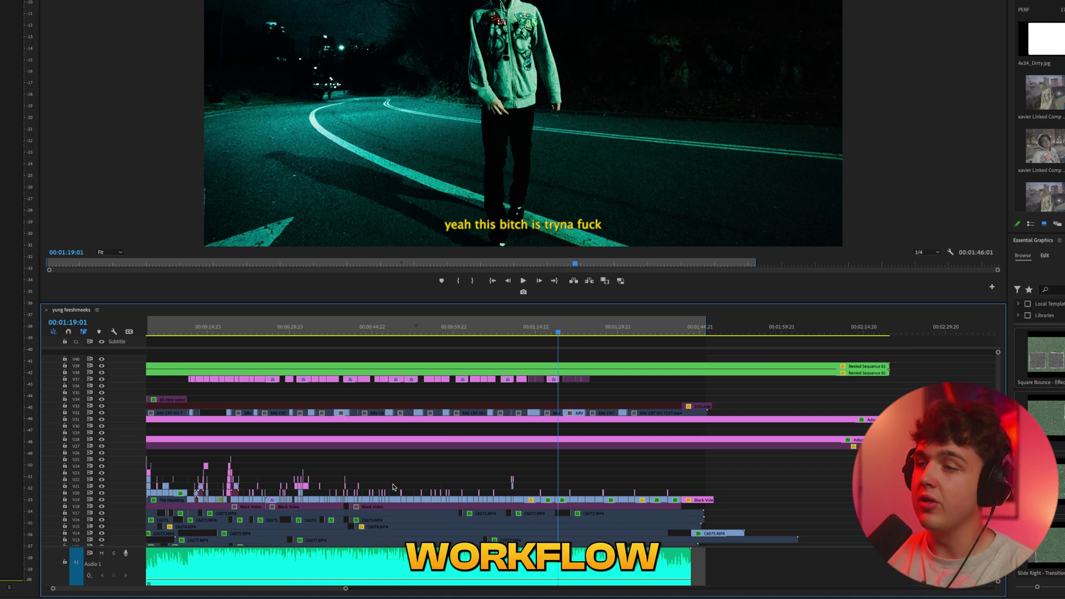
scroll(508, 499, "up", 3)
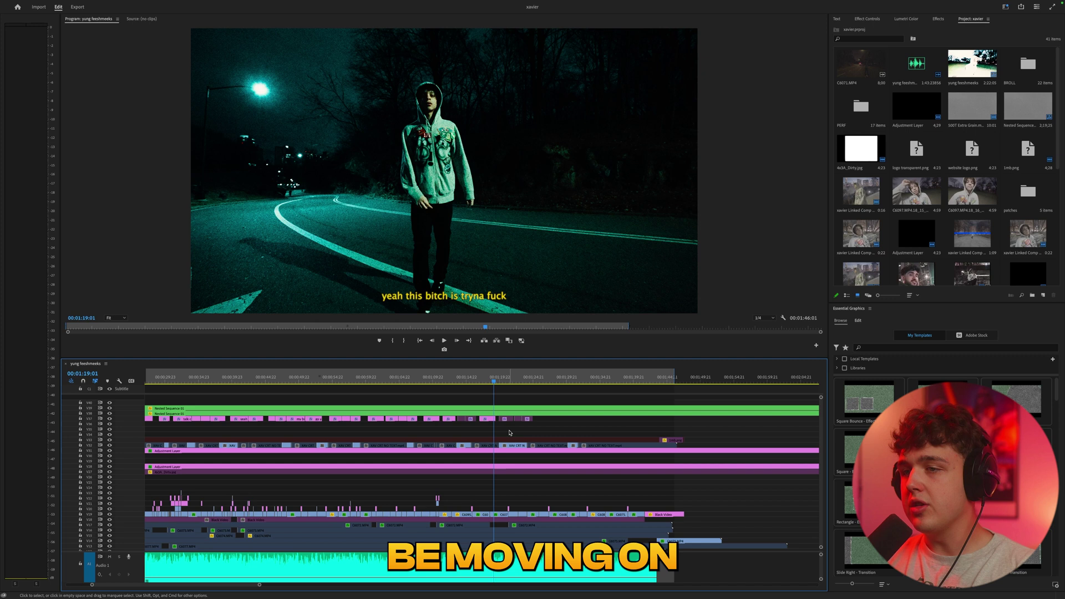
scroll(509, 433, "up", 2)
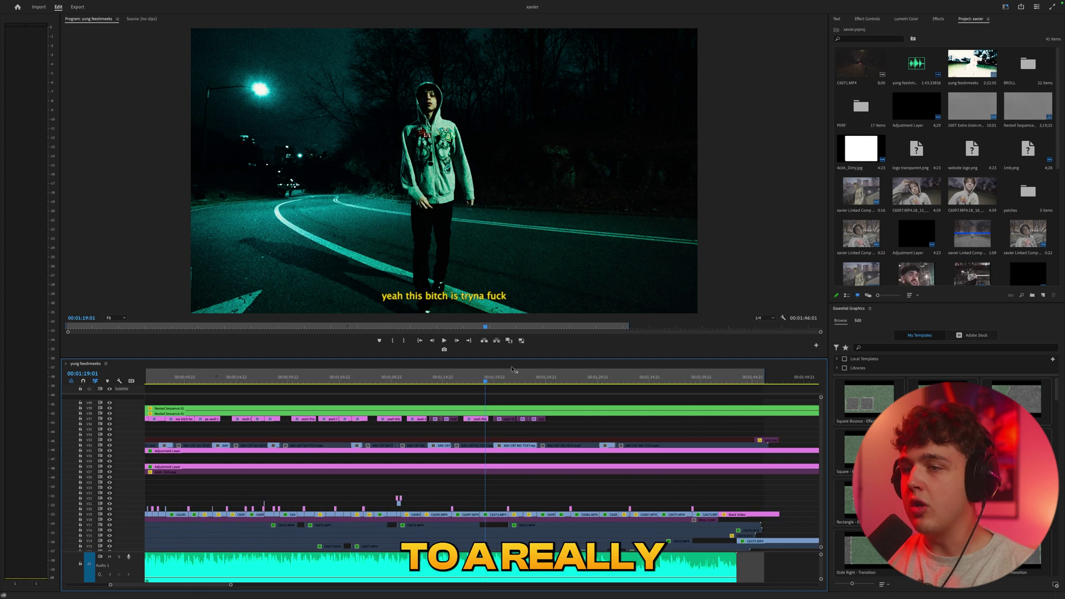
Apply a Gaussian Blur to the C6098.MP4 clip at 00:01:26:16 and raise its Blurriness to a strong blur
left_click_drag(497, 379, 561, 387)
scroll(571, 489, "up", 10)
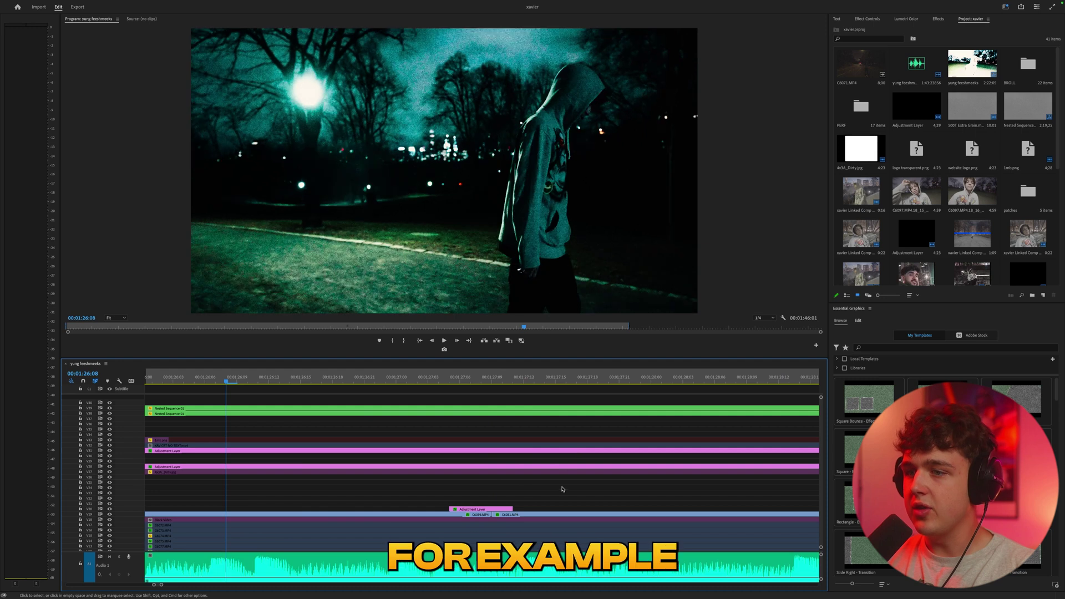
scroll(377, 507, "down", 5)
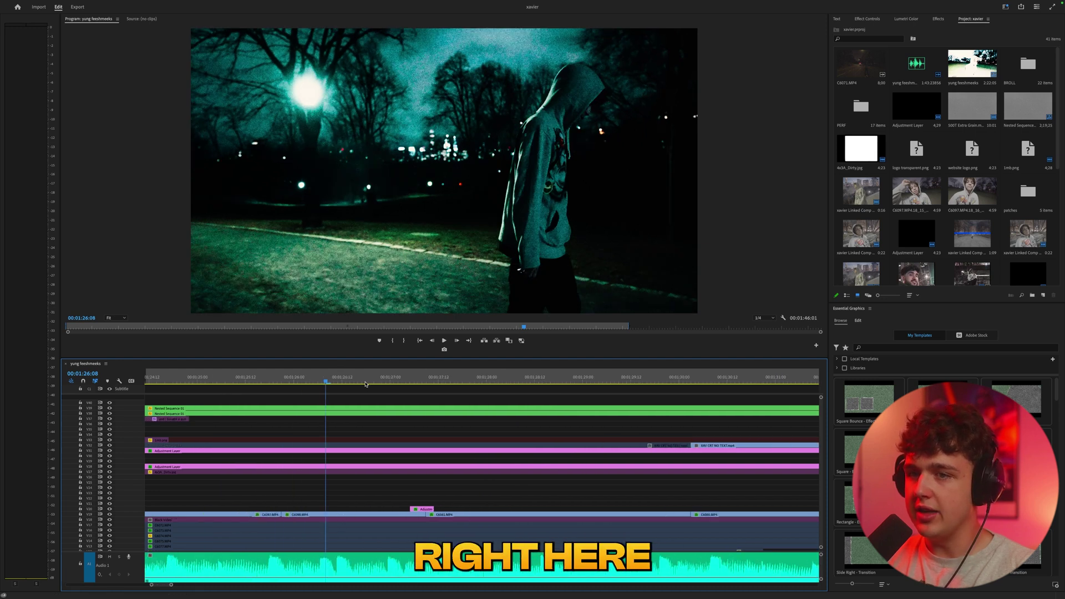
key("space")
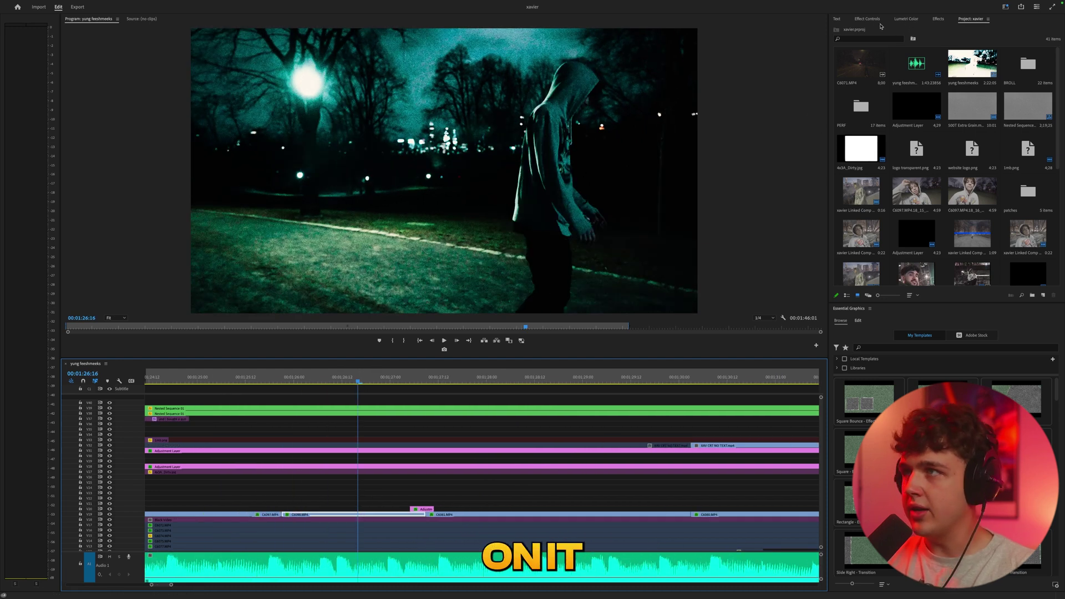
left_click(938, 19)
left_click(853, 28)
type("blur")
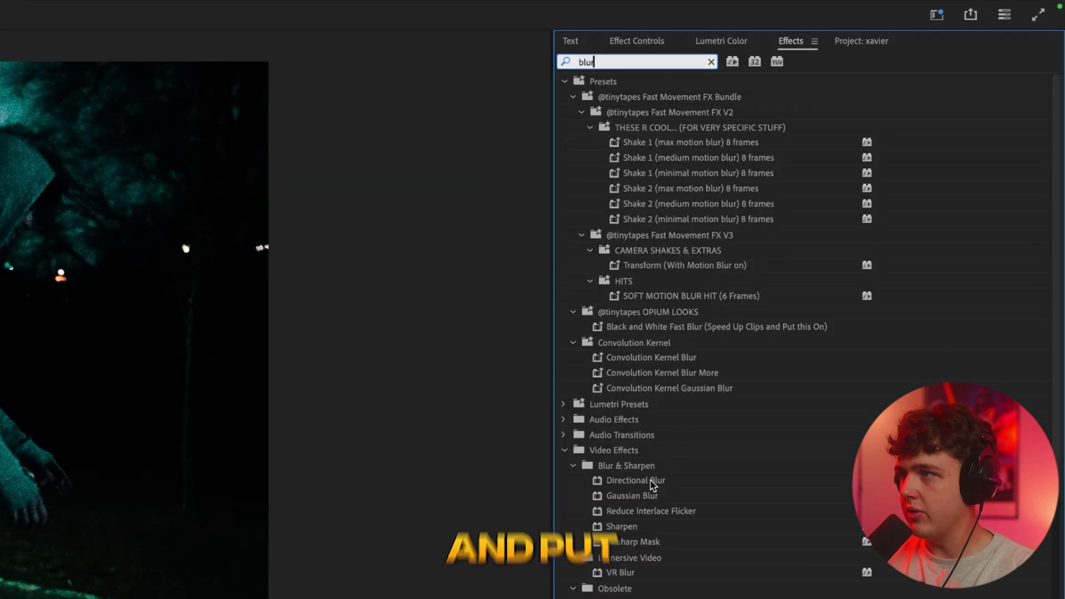
left_click_drag(547, 595, 378, 515)
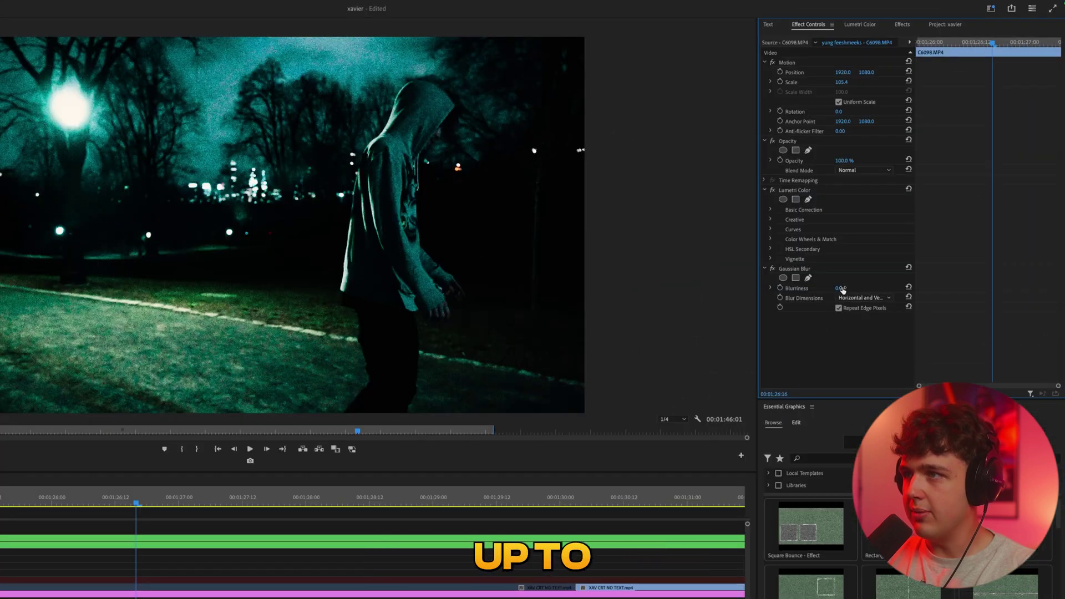
left_click_drag(840, 289, 836, 289)
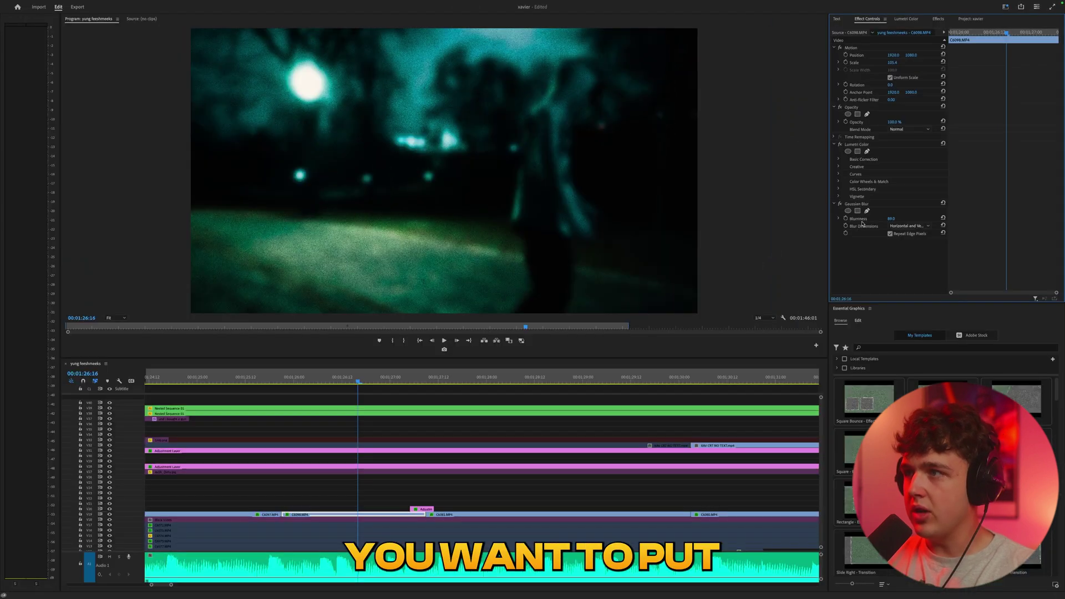
left_click(797, 272)
Move the playhead to 00:01:27:20 over the C6081.MP4 clip and copy the Gaussian Blur effect from the C6098.MP4 clip
left_click(525, 517)
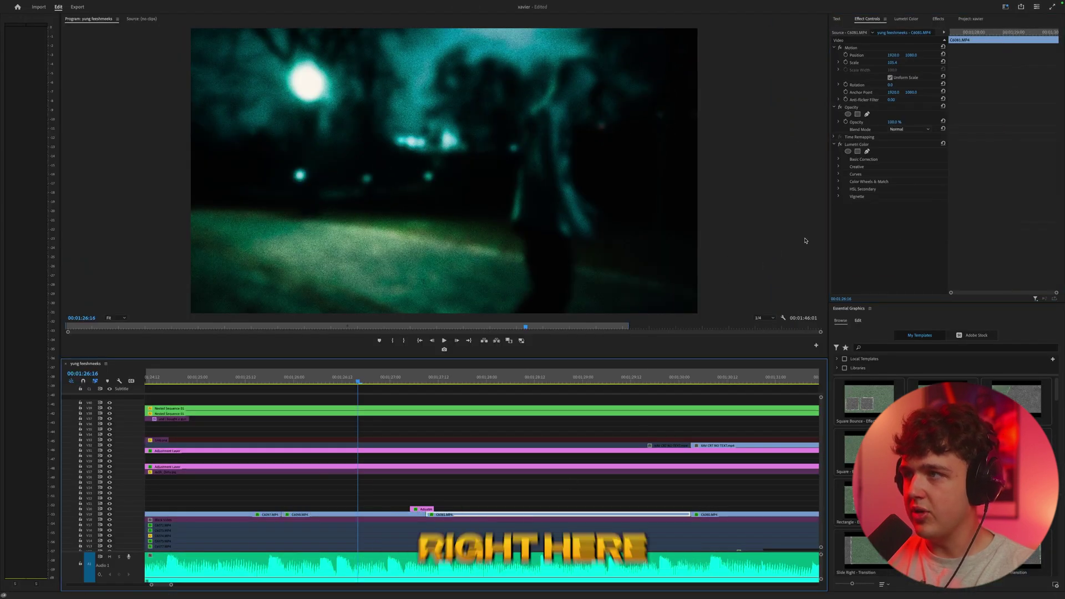
left_click(470, 377)
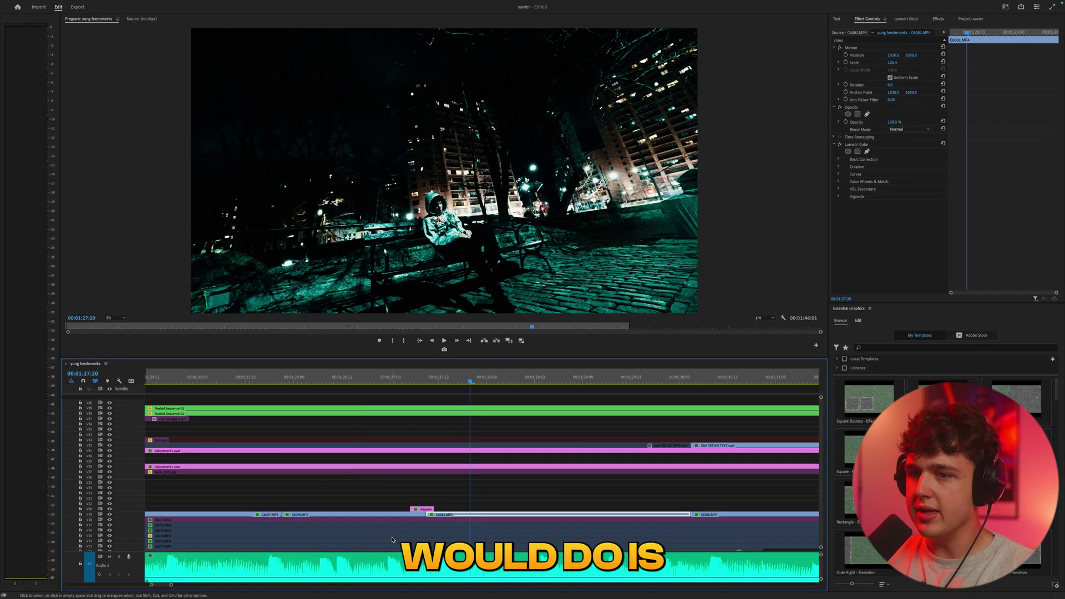
left_click(358, 515)
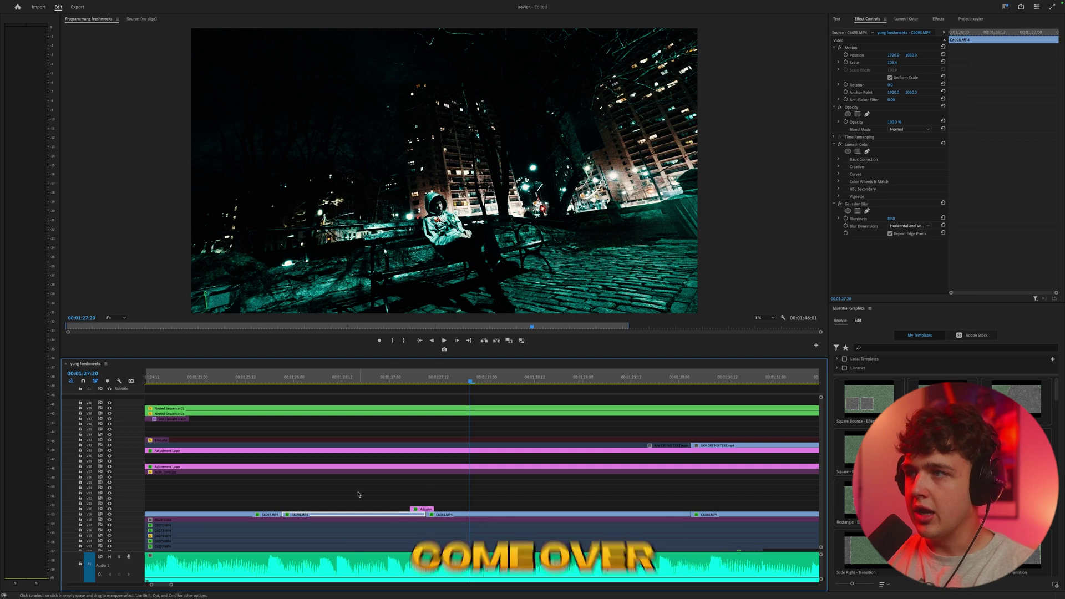
left_click(853, 205)
key("super+c")
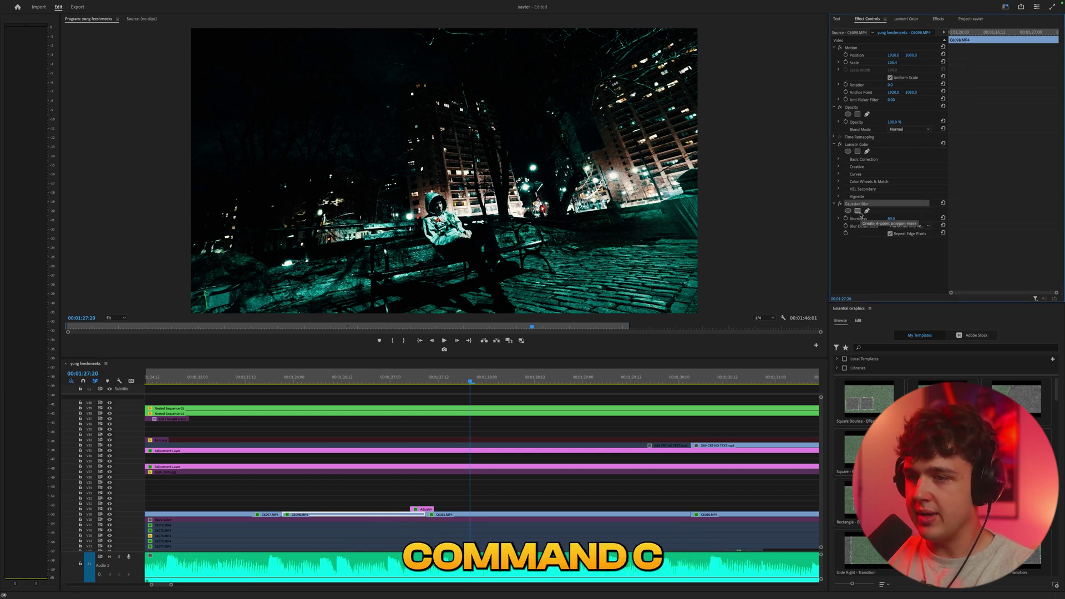
Paste the copied Gaussian Blur onto the C6081.MP4 clip and undo the paste
left_click(522, 516)
left_click(856, 255)
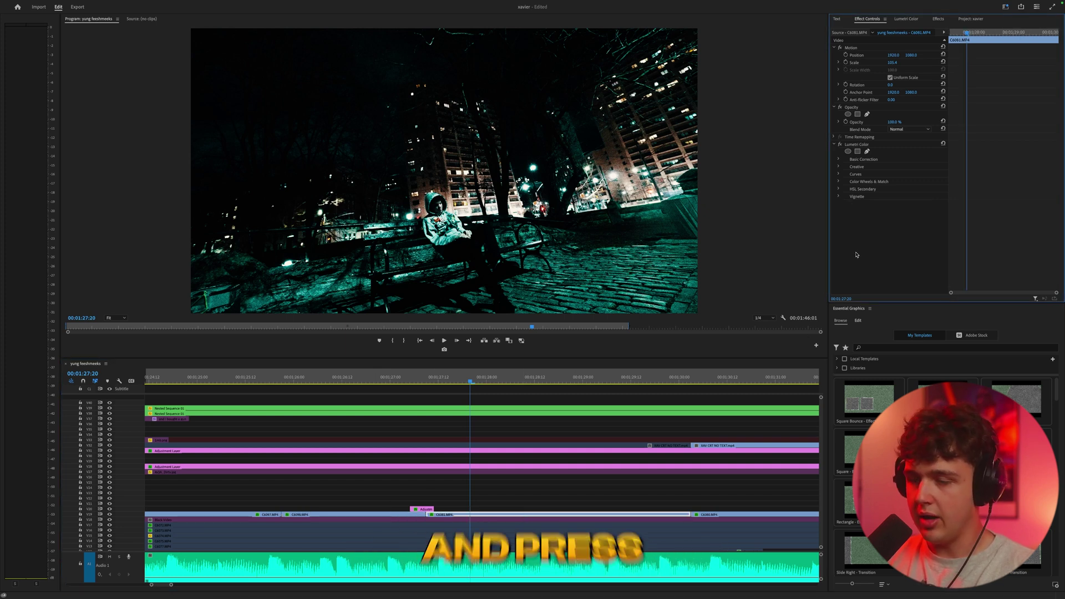
key("super+v")
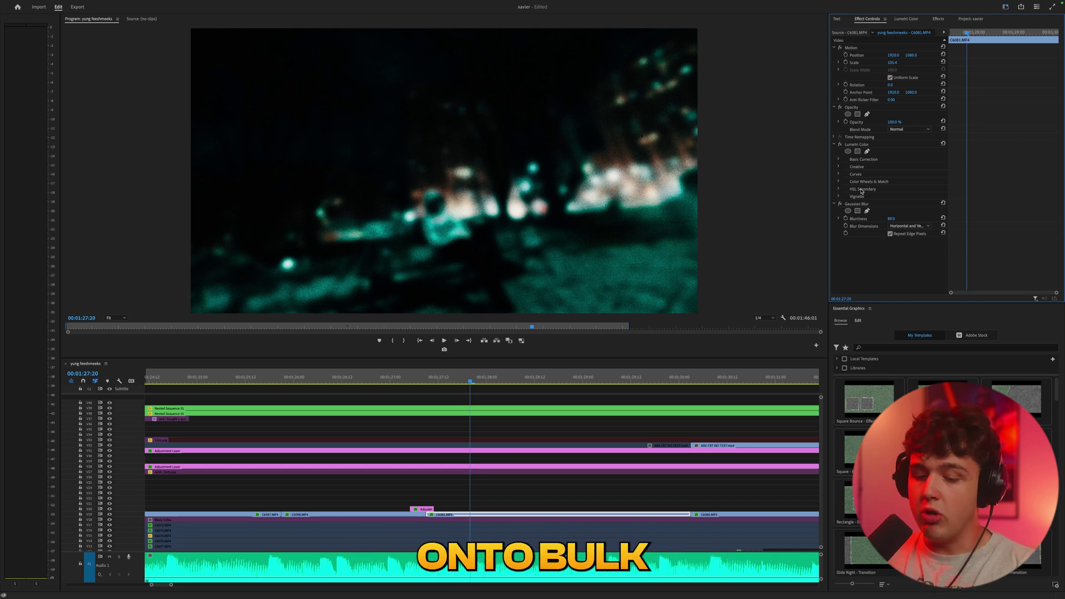
key("super+z")
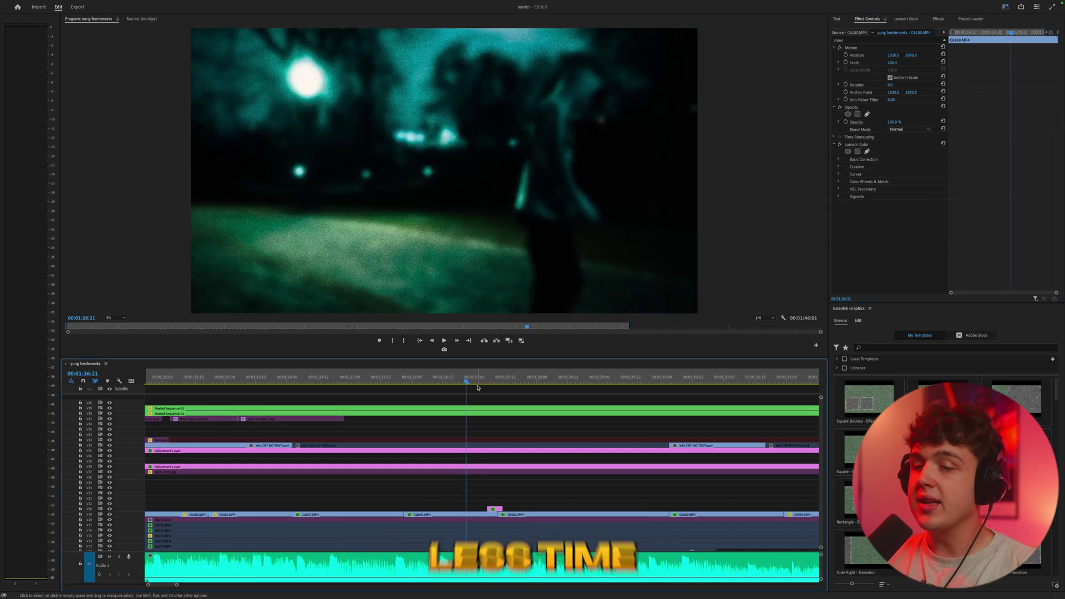
Copy the C6098.MP4 clip that carries the Gaussian Blur and move the playhead to 00:01:28:04
left_click(460, 516)
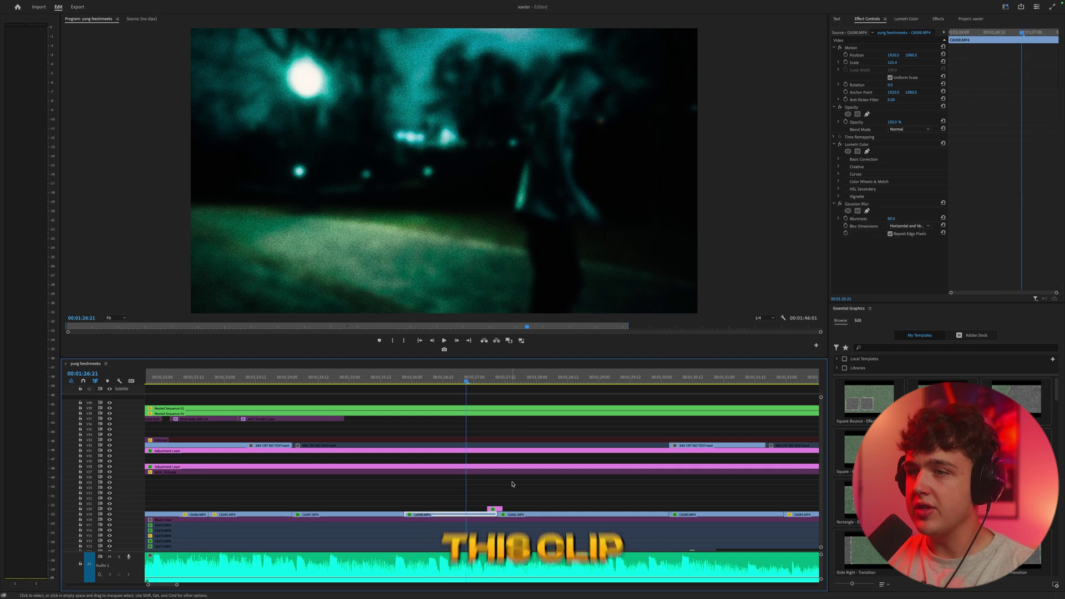
left_click(459, 381)
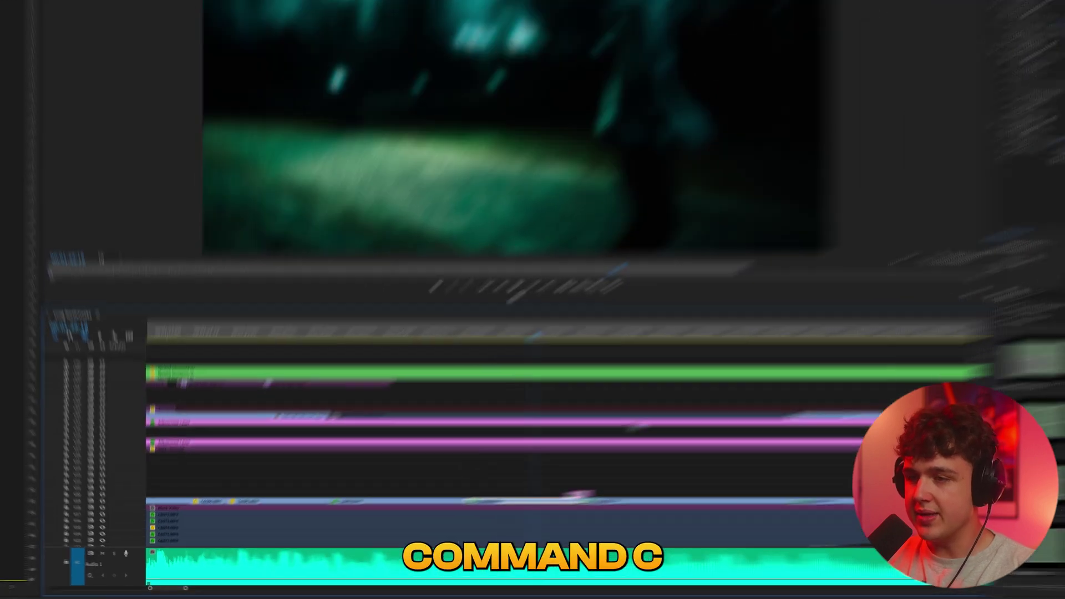
left_click(653, 333)
Select the C6081.MP4 clip under the playhead together with the two clips that follow it on the same track
left_click(678, 499)
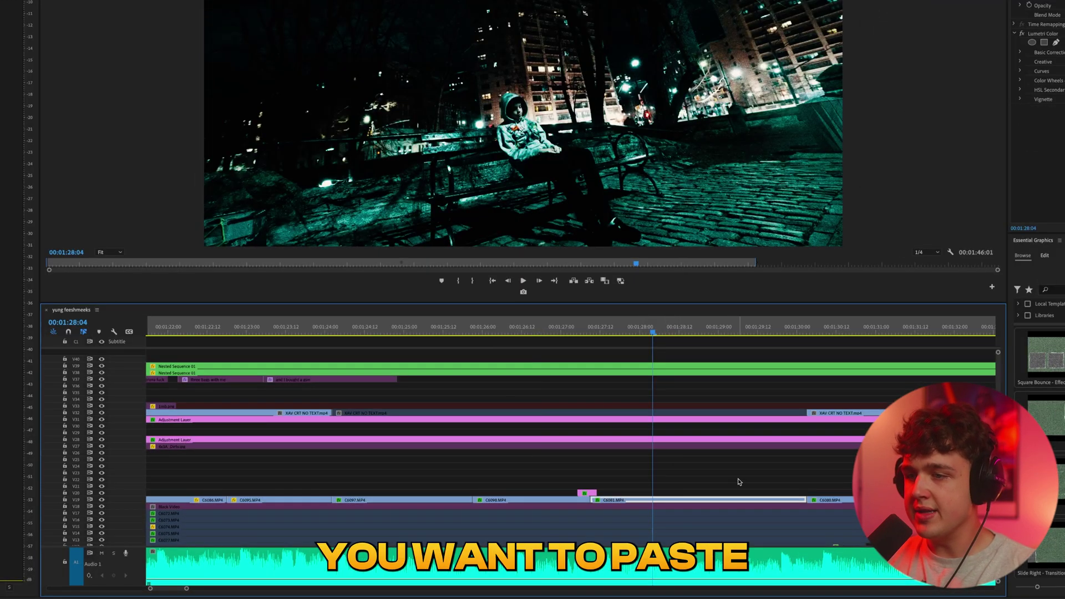
key("minus")
scroll(782, 480, "right", 1)
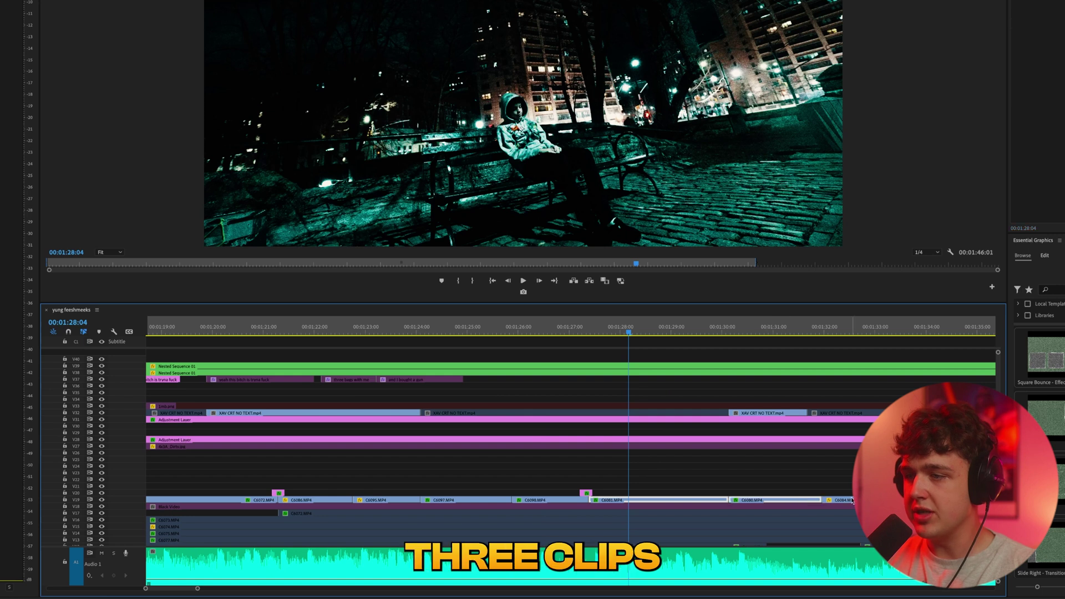
left_click(750, 486)
left_click(686, 501, "shift")
left_click(754, 500, "shift")
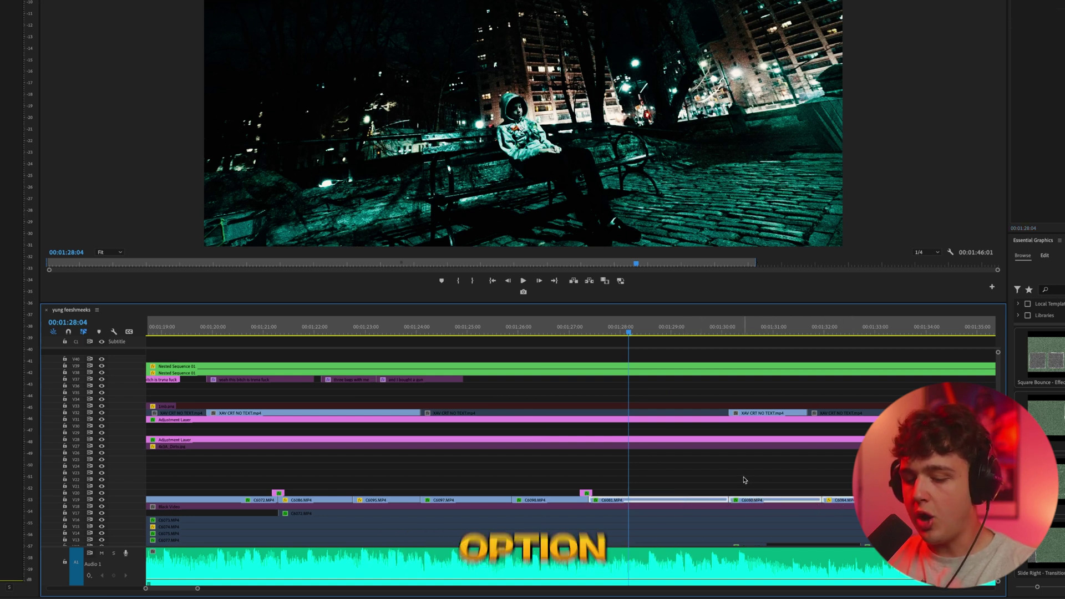
Paste the Motion, Opacity and Gaussian Blur attributes onto the three selected clips, leaving out Lumetri Color
key("alt+super+v")
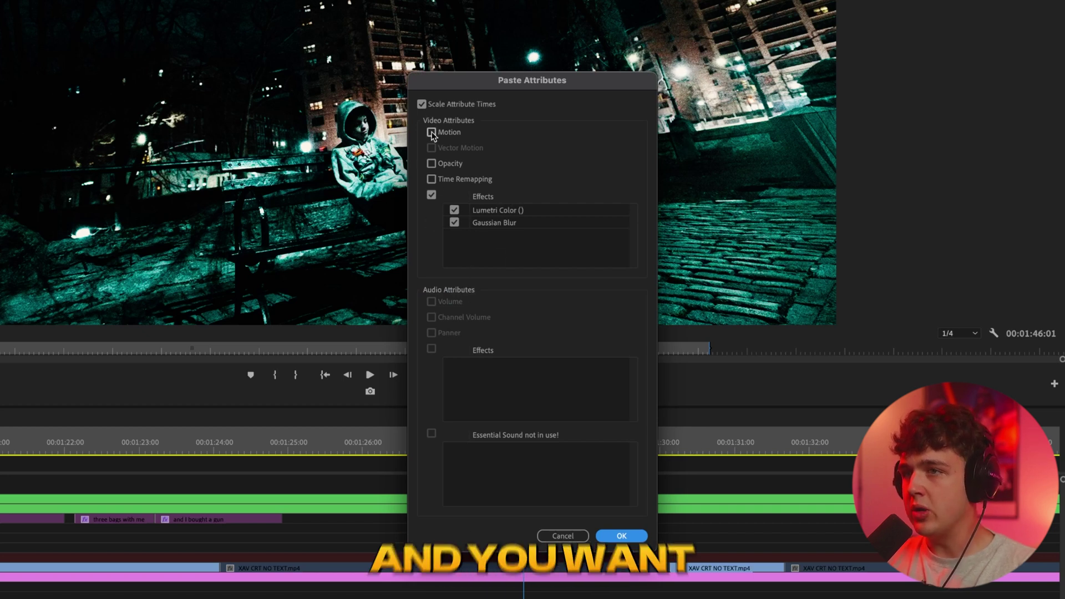
left_click(454, 211)
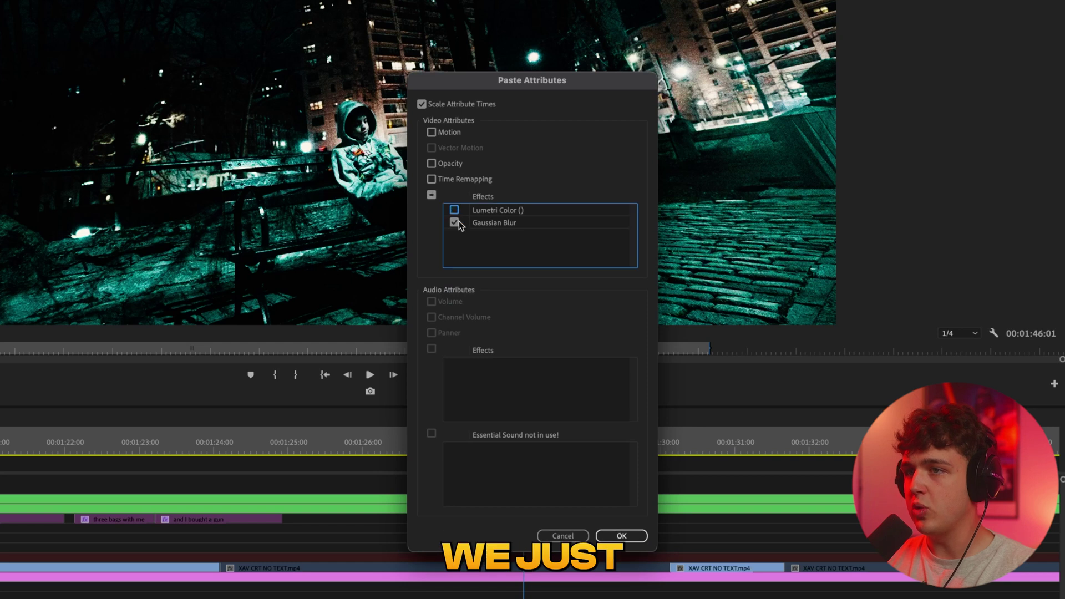
left_click(431, 132)
left_click(431, 163)
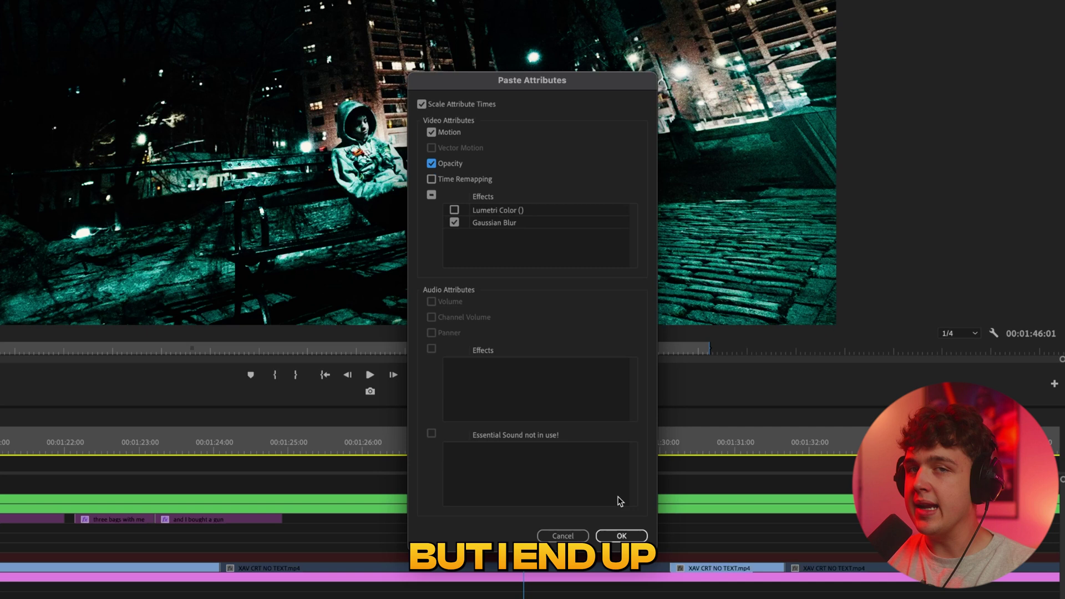
key("Return")
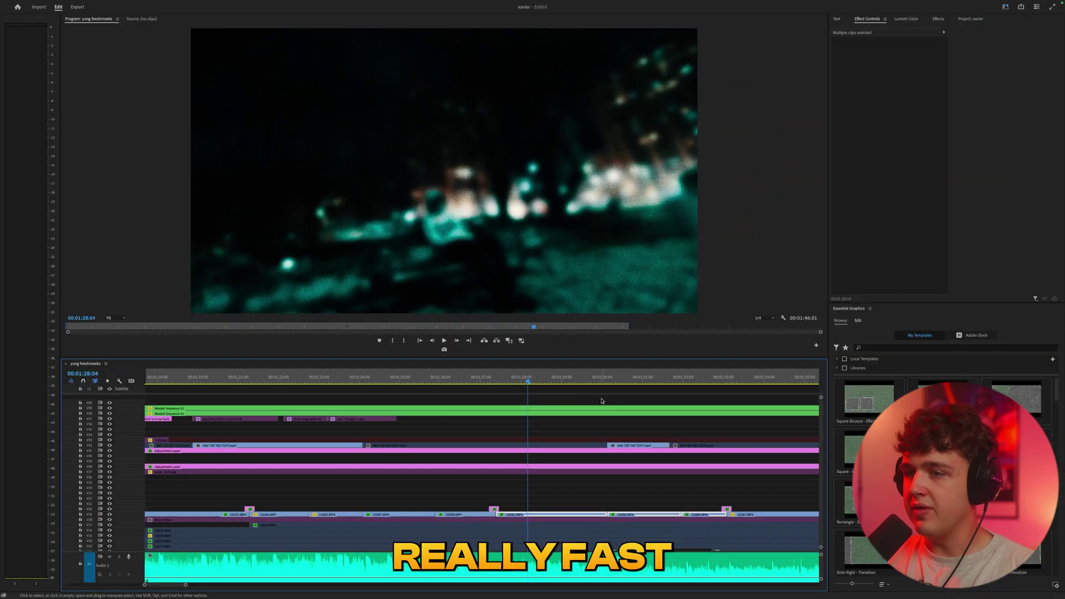
Deselect the clips, move the playhead to 00:01:29:00 and examine the sequence's layers at different time scales
left_click(602, 401)
left_click_drag(532, 377, 562, 377)
key("minus")
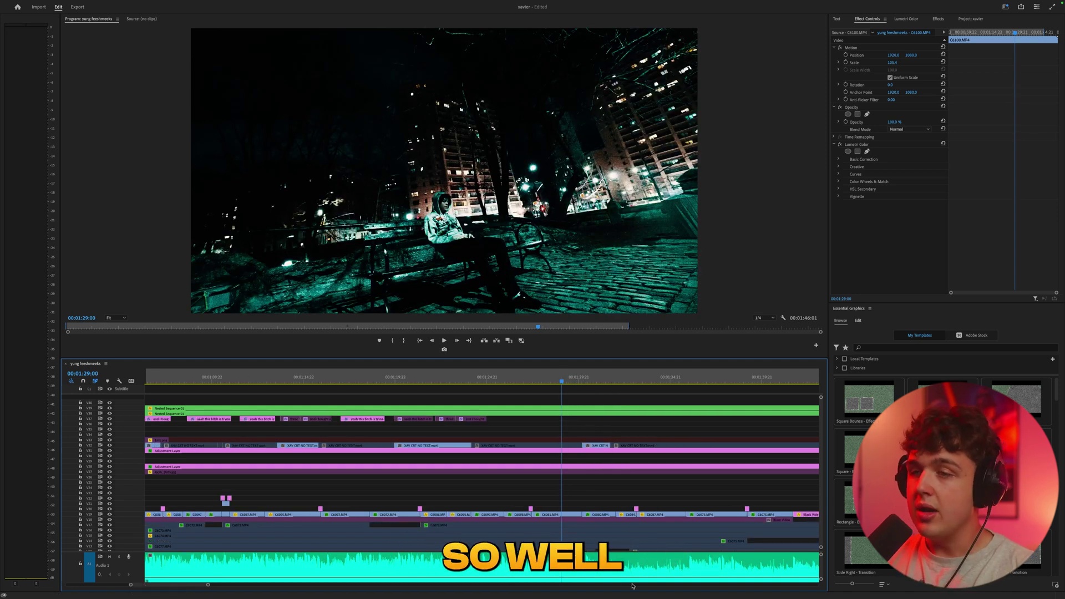
key("minus")
key("minus")
key("minus")
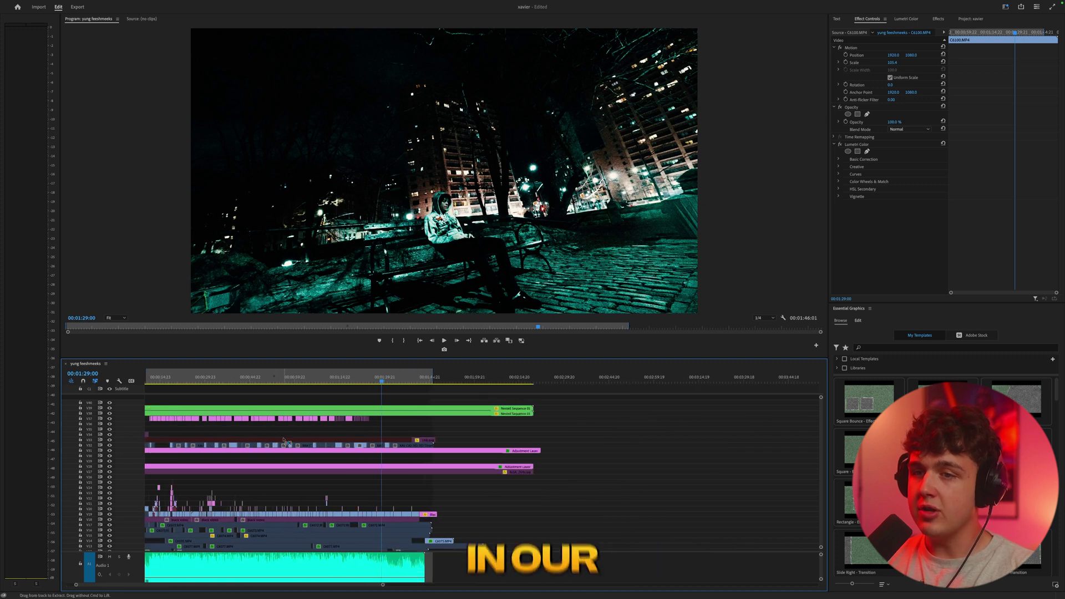
key("equal")
key("equal")
key("equal")
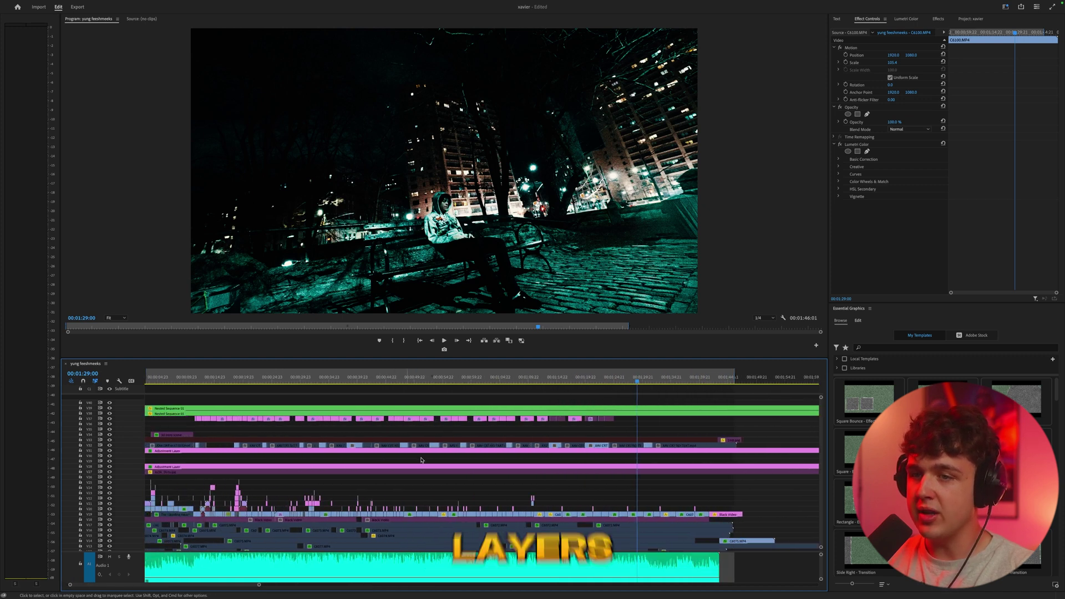
Move the playhead to 00:00:46:04 and disable both full-length Adjustment Layer clips to compare the ungraded image
scroll(422, 460, "up", 2)
scroll(423, 459, "left", 2)
left_click(436, 378)
scroll(442, 458, "up", 5)
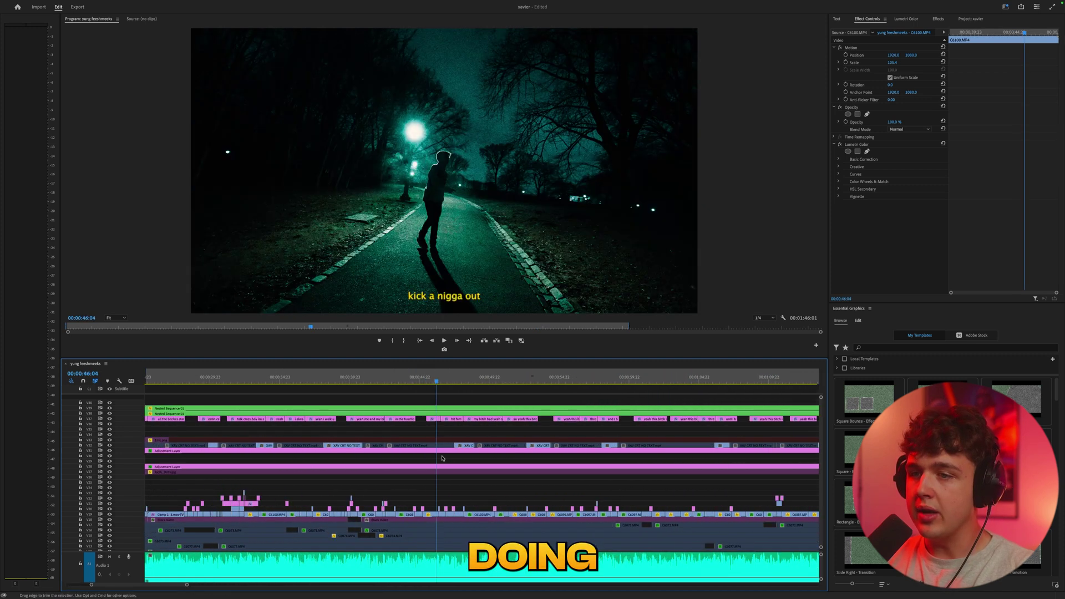
left_click(446, 451)
key("shift+super+e")
left_click(451, 467)
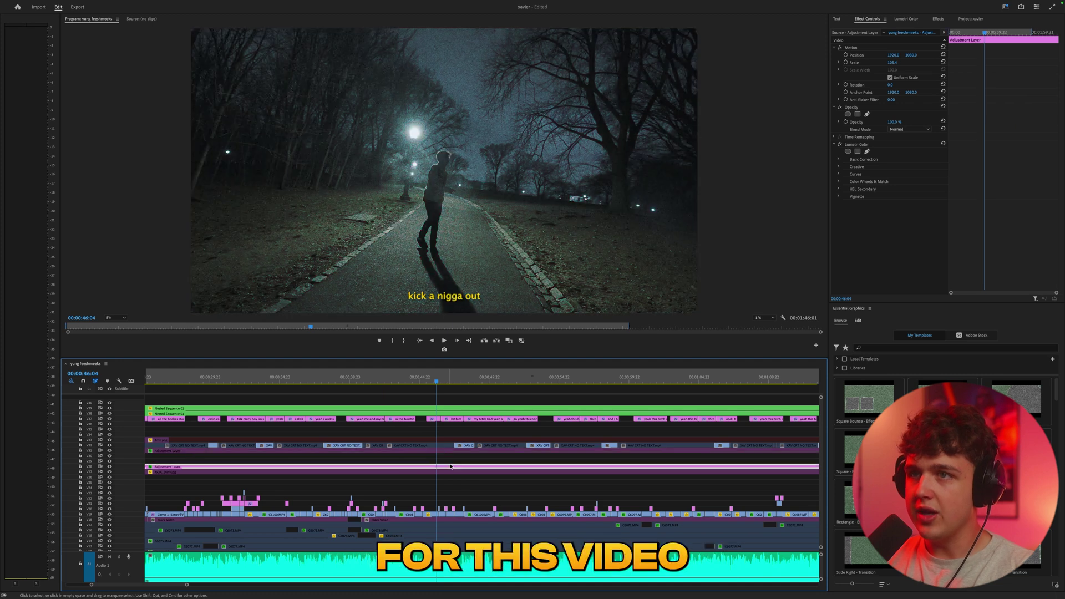
key("shift+e")
key("equal")
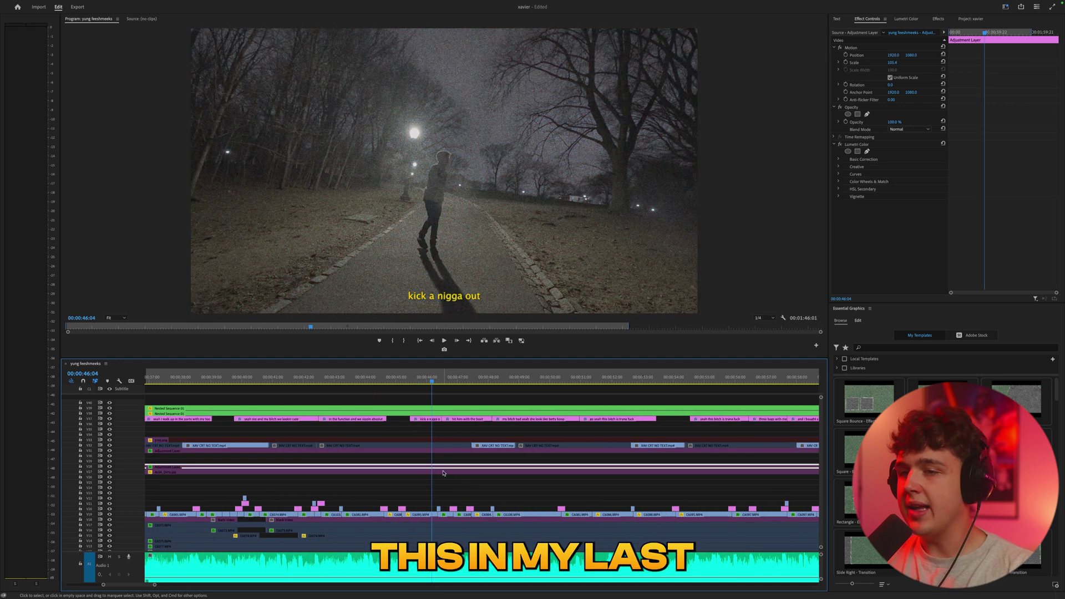
Re-enable the lower and the upper Adjustment Layer clips at 00:00:46:04
key("shift+e")
left_click(439, 452)
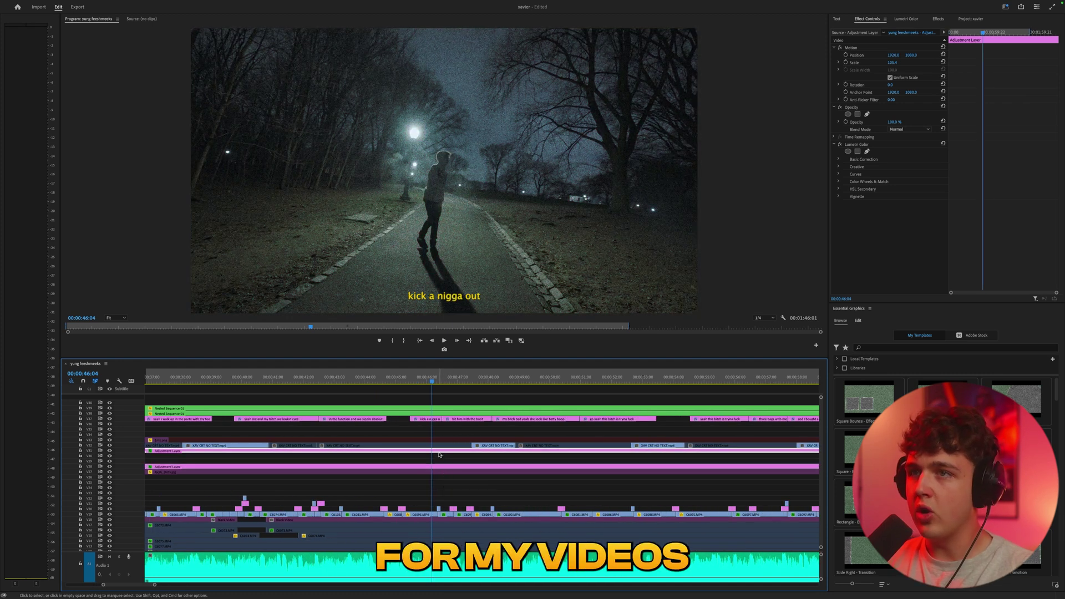
key("shift+e")
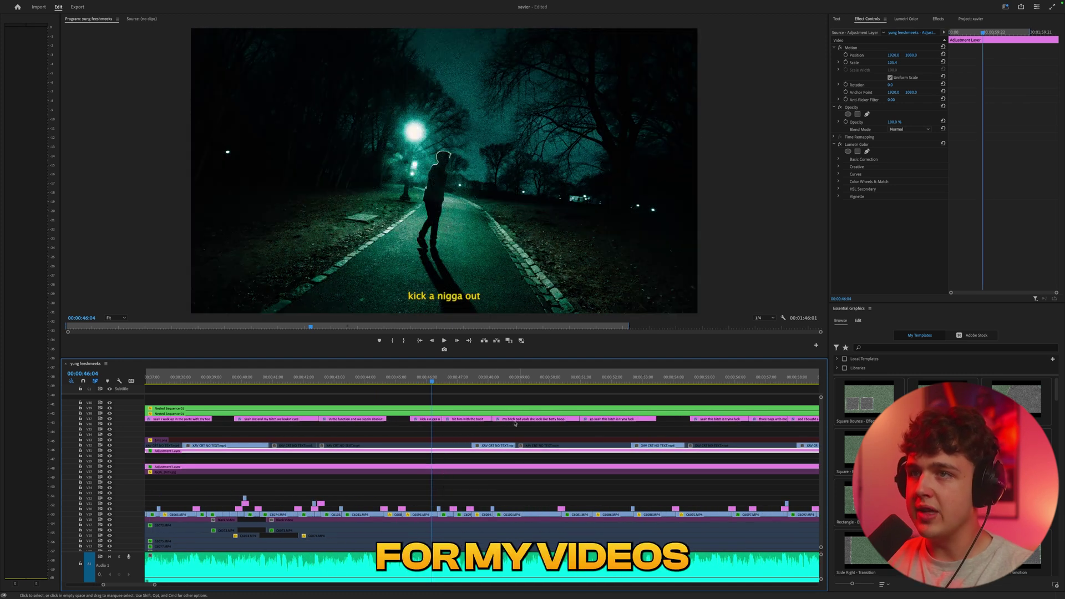
Inspect the Lumetri Color basic corrections of the individual footage clips around 00:00:46:04 and 00:00:47:05
left_click(425, 514)
left_click(907, 19)
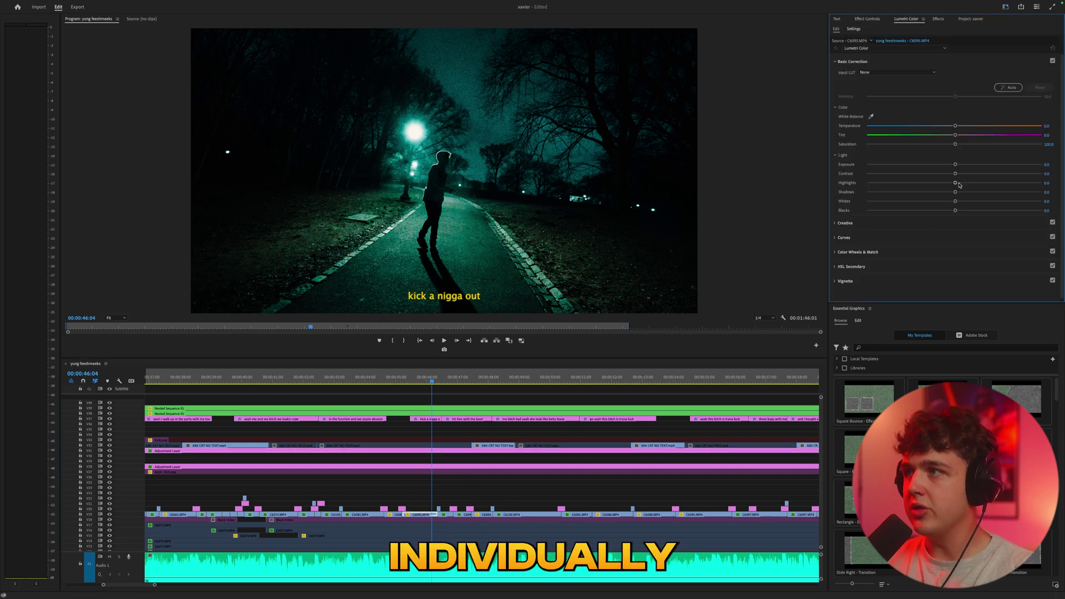
key("equal")
left_click_drag(457, 382, 483, 382)
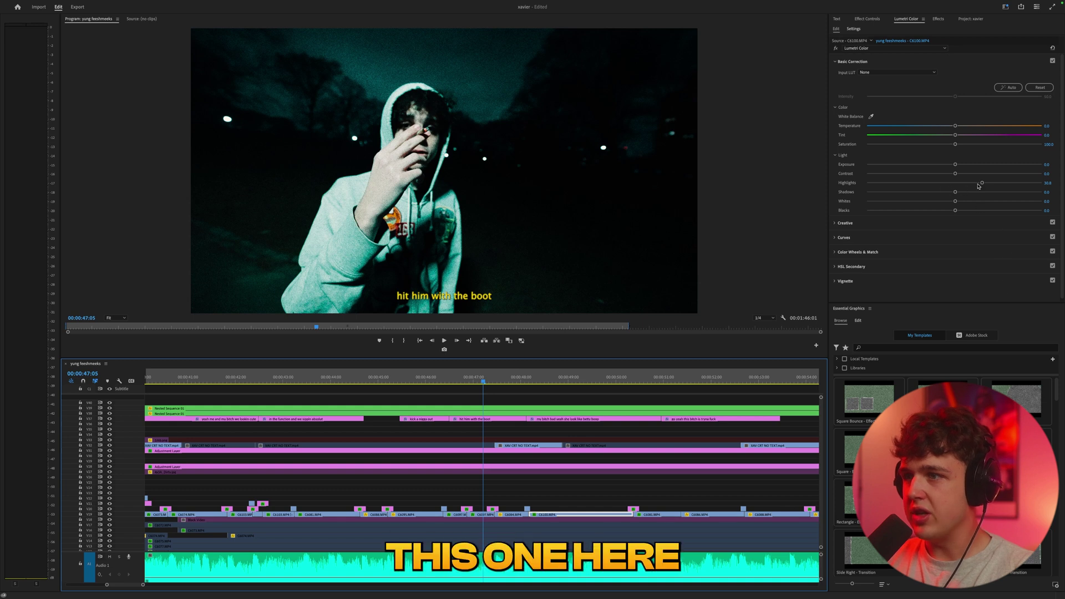
Show the lower Adjustment Layer's Lumetri Color corrections and review its grade on the shots from 00:00:42:08 to 00:00:44:23
left_click(516, 469)
key("minus")
left_click(417, 382)
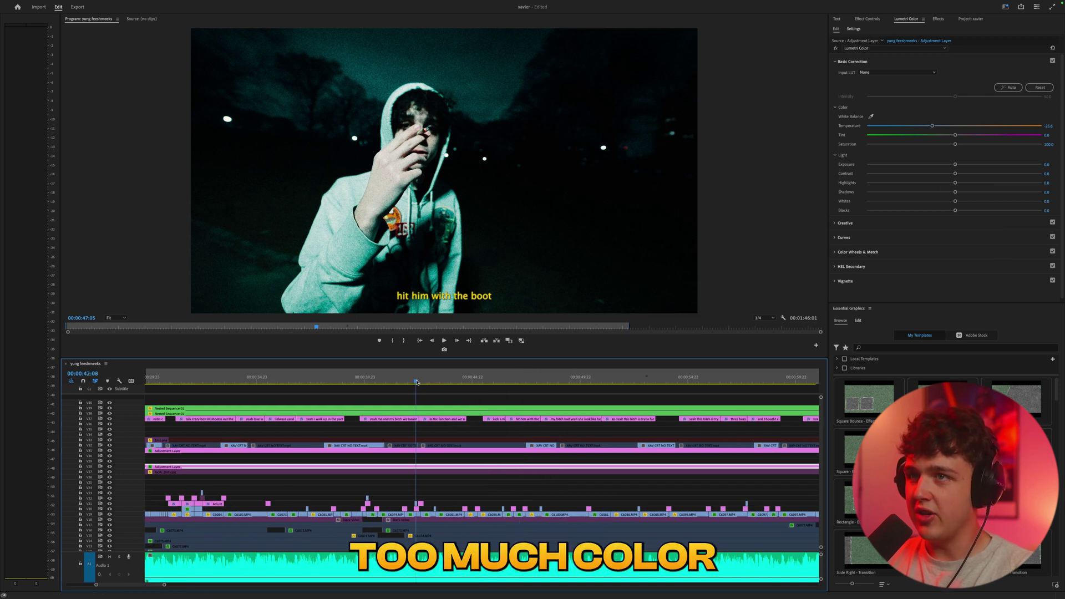
left_click_drag(416, 383, 452, 383)
key("minus")
key("minus")
key("minus")
key("equal")
key("equal")
key("equal")
key("equal")
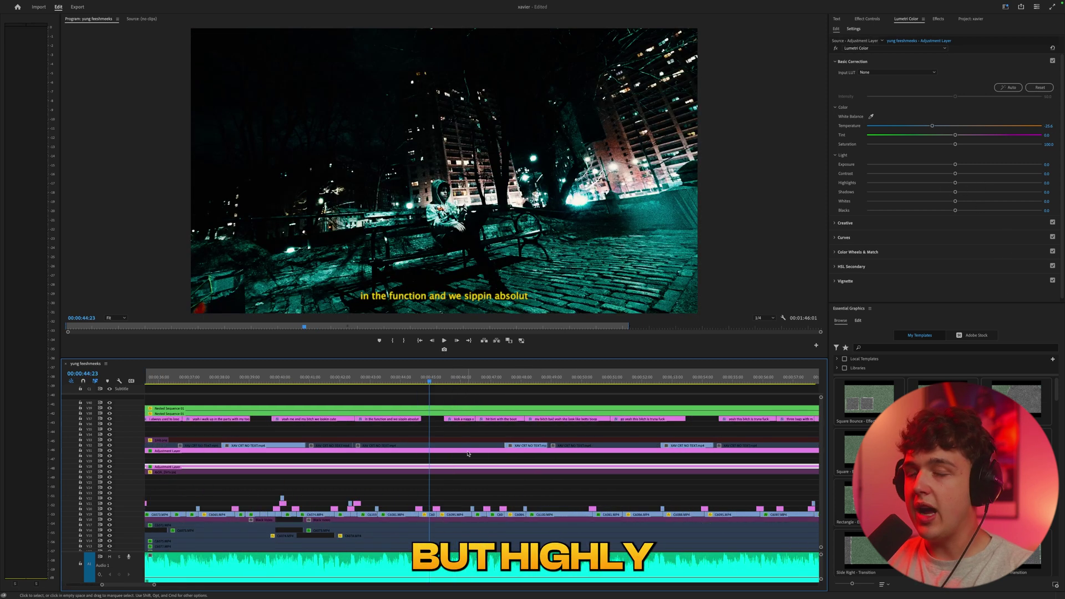
key("=")
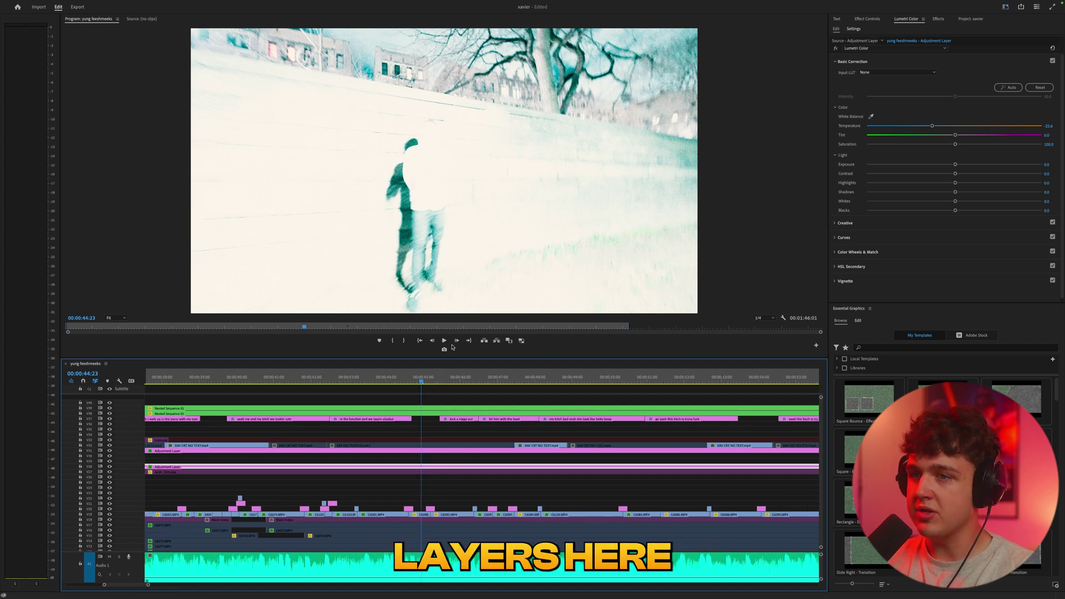
Move the playhead to 00:00:45:10 and disable the upper and lower Adjustment Layer clips
left_click_drag(435, 379, 439, 379)
left_click(438, 450)
key("shift+super+e")
left_click(442, 467)
key("shift+super+e")
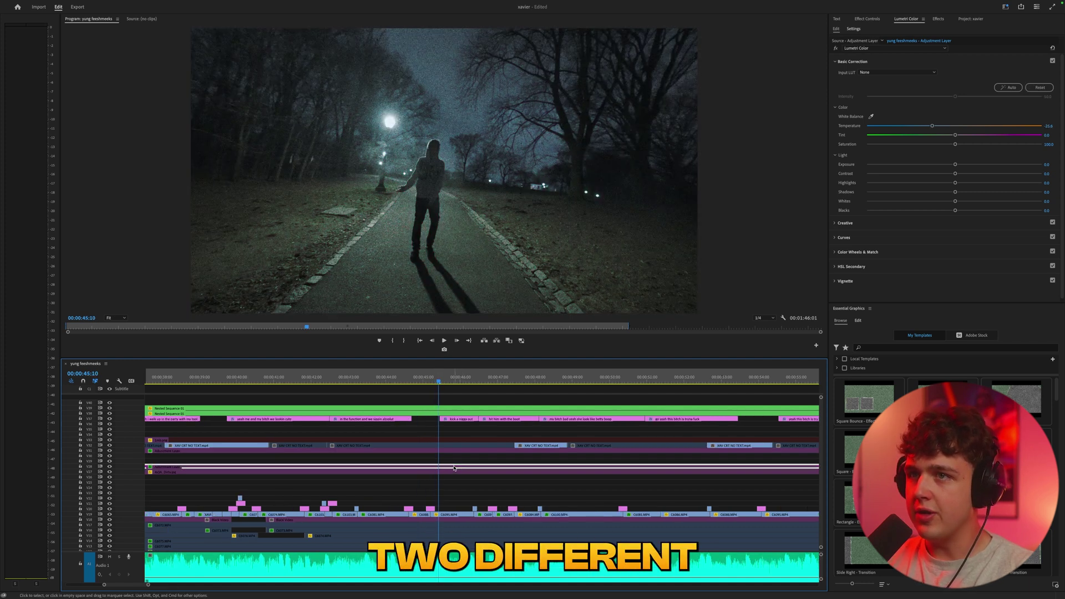
Turn both Adjustment Layer clips back on at 00:00:45:10
key("shift+super+e")
left_click(450, 452)
key("shift+super+e")
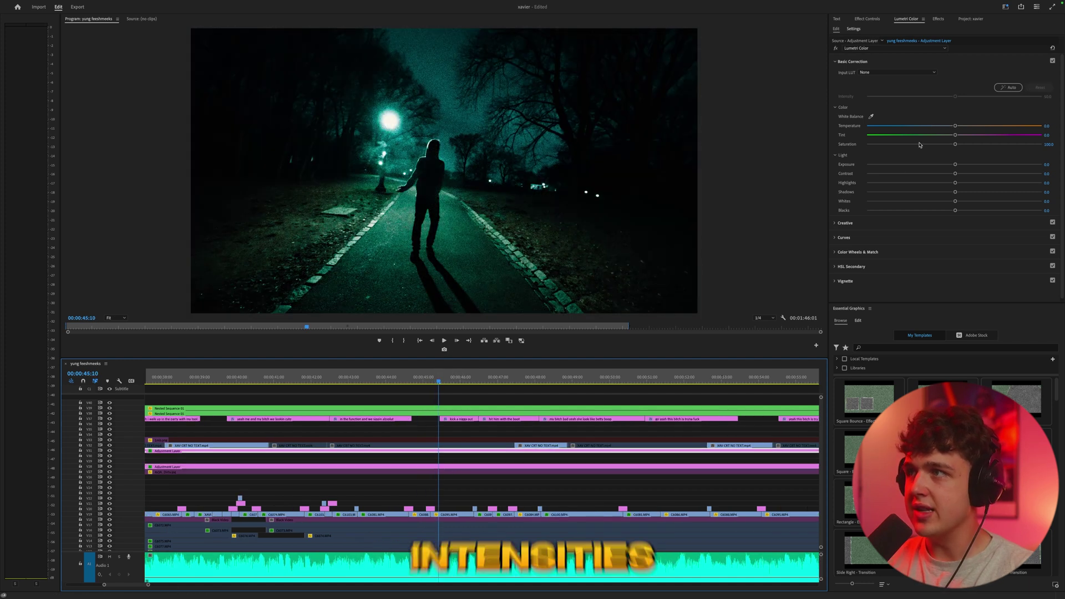
Compare the Lumetri Color Creative looks and intensities of the upper and lower Adjustment Layers
left_click(848, 62)
left_click(850, 76)
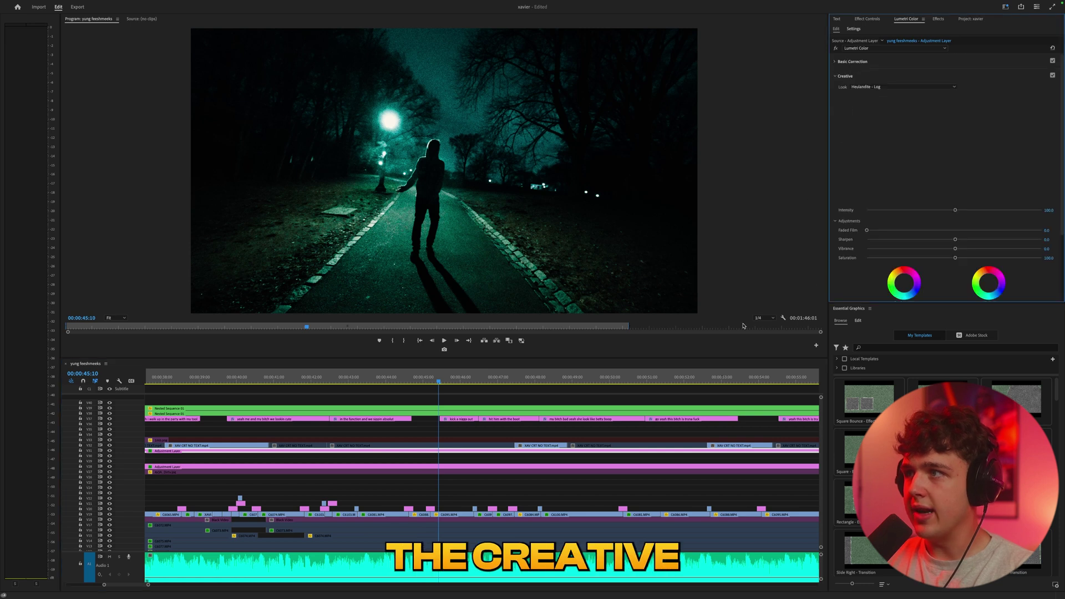
left_click(474, 467)
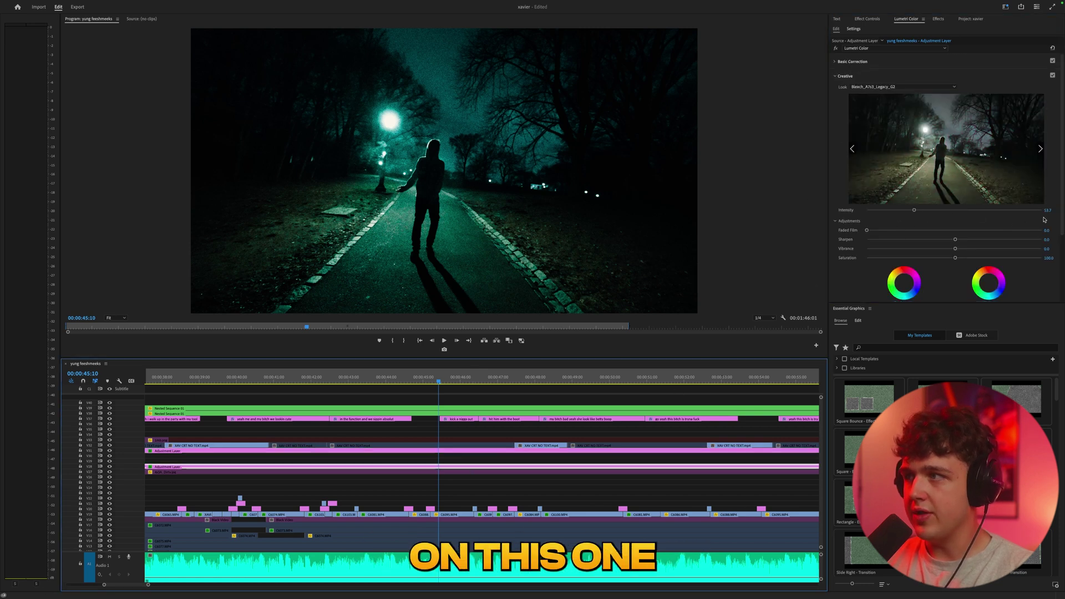
left_click(721, 452)
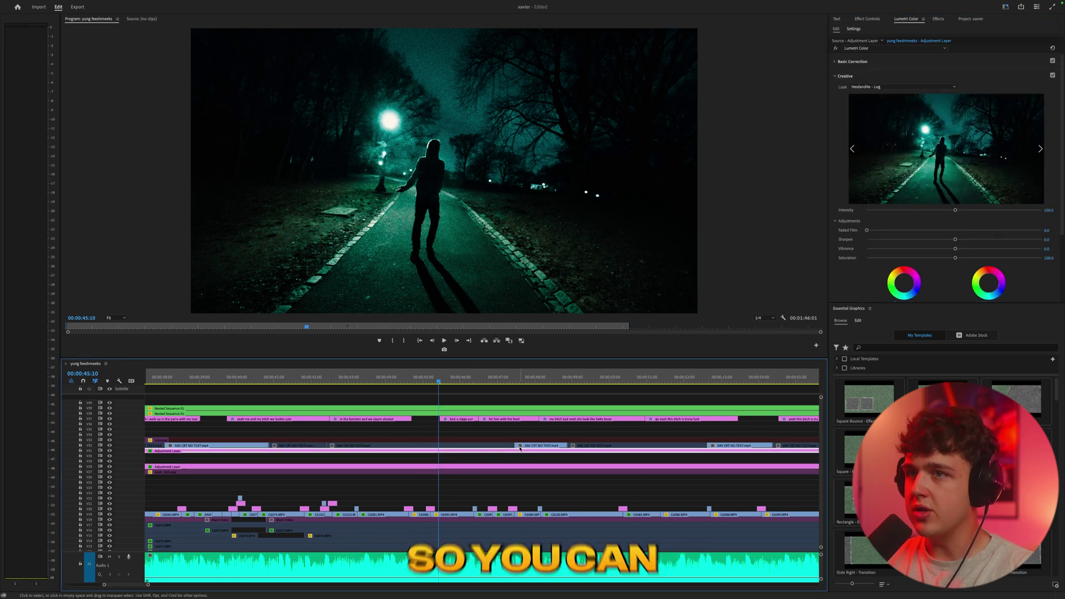
key("shift+super+e")
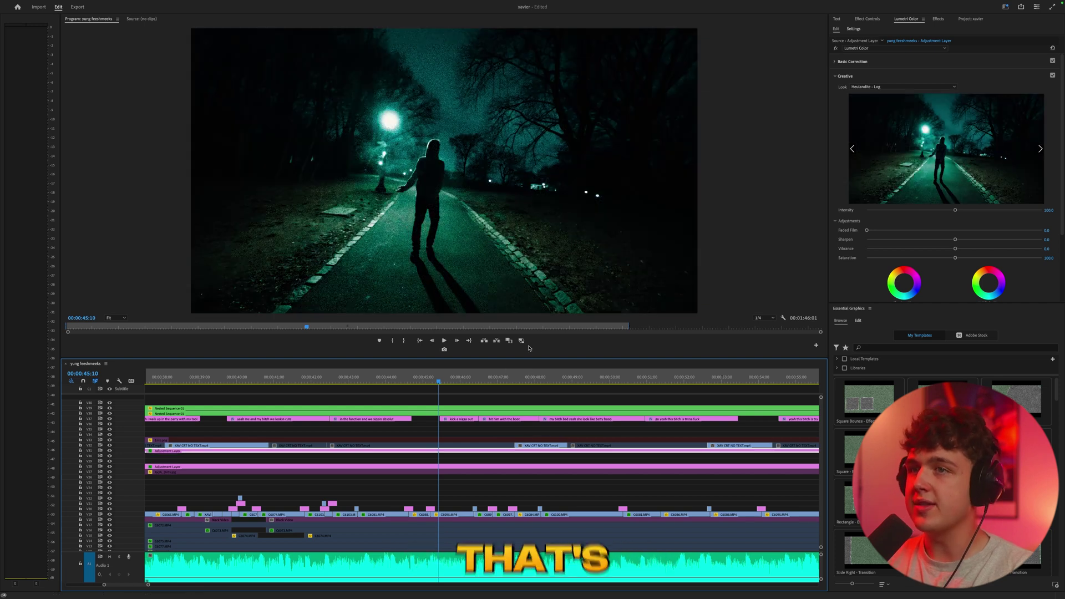
Move the playhead to 00:00:43:15 and on to the phone composition shot at 00:00:27:10
left_click(372, 380)
scroll(397, 423, "down", 5)
scroll(403, 423, "left", 4)
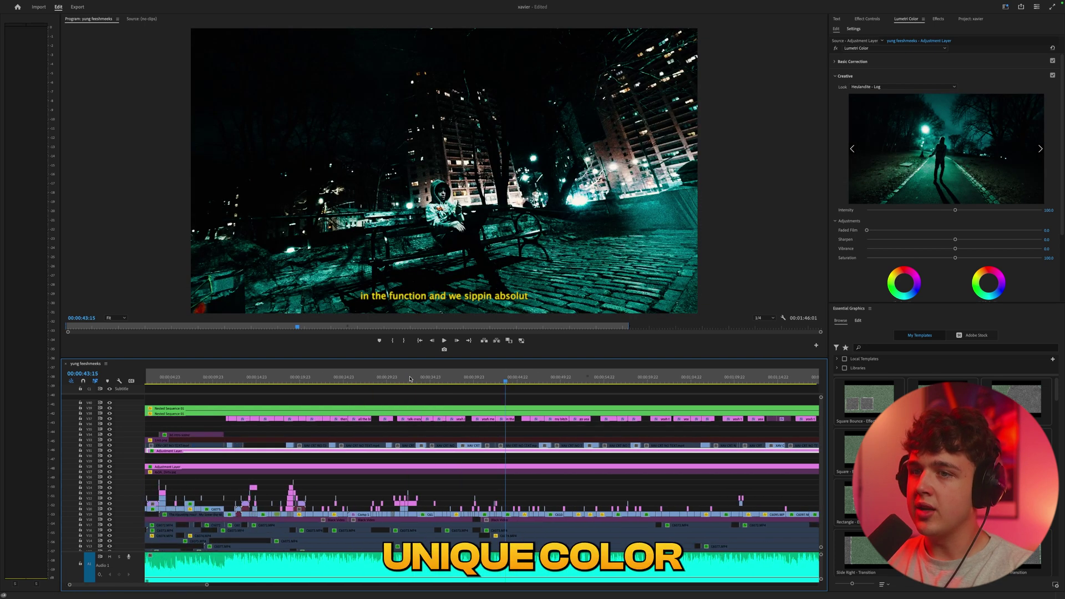
left_click(376, 381)
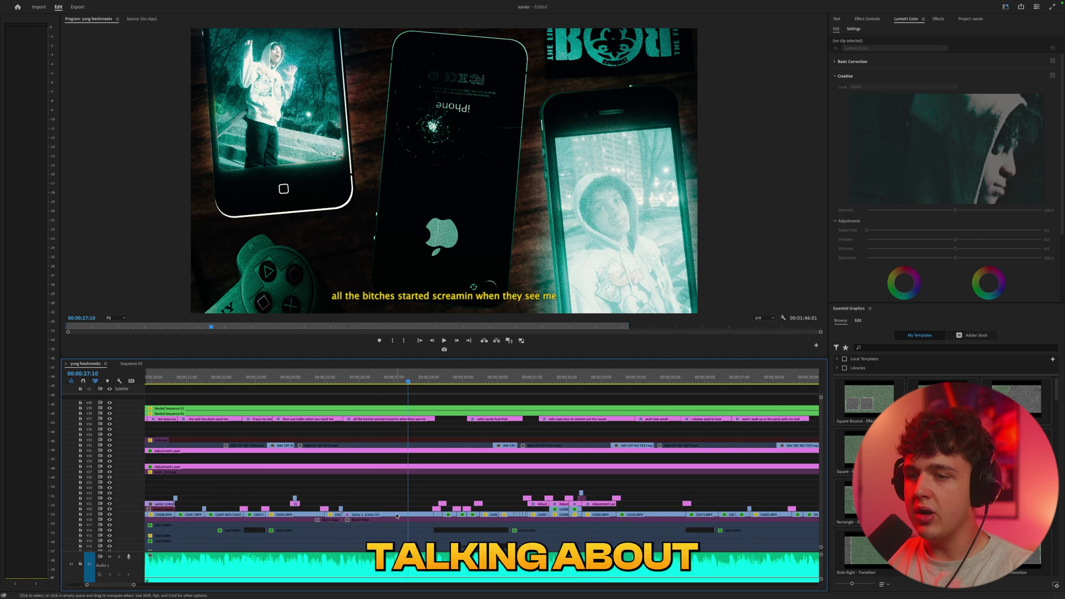
Disable the Comp 1 video clip under the playhead at 00:00:27:10 and re-enable it
left_click(397, 516)
scroll(399, 508, "up", 1)
key("shift+super+e")
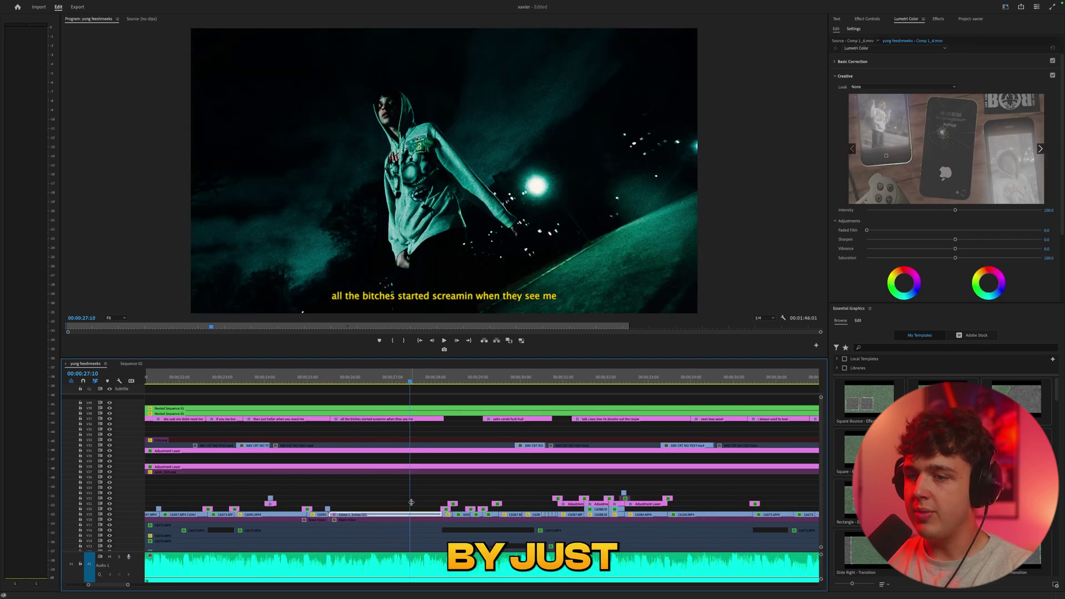
key("shift+e")
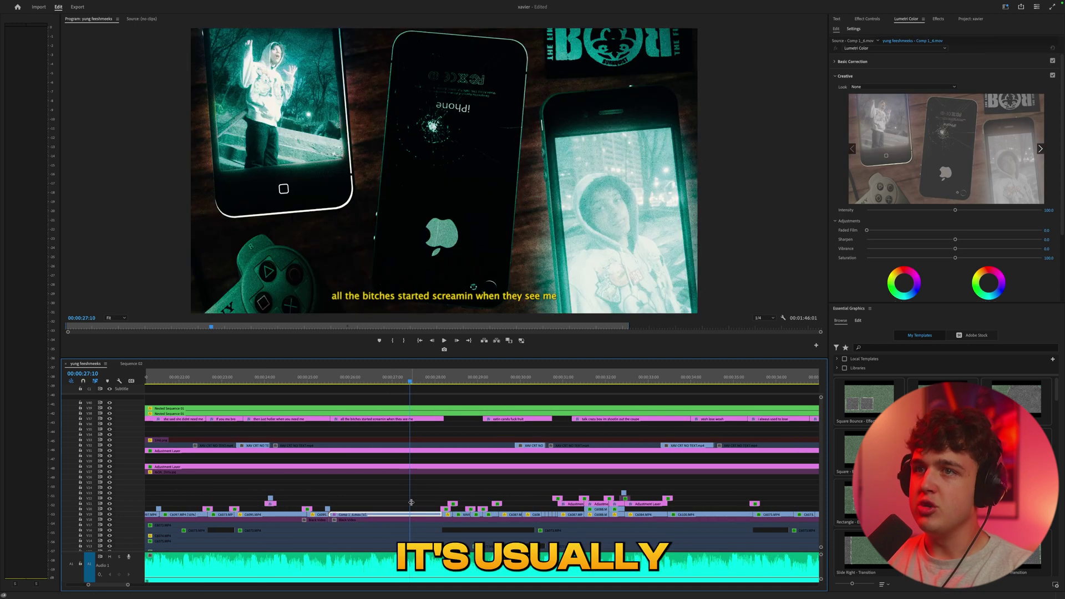
Examine the clips stacked on the lower video tracks around 00:00:27:10
scroll(410, 502, "down", 2)
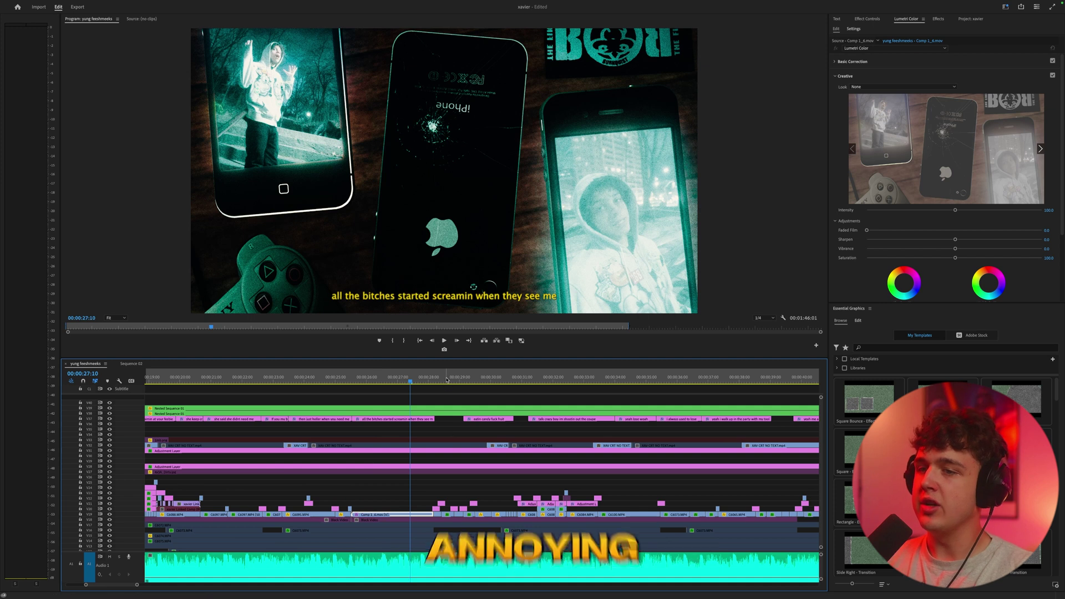
scroll(472, 491, "down", 3)
scroll(466, 492, "down", 1)
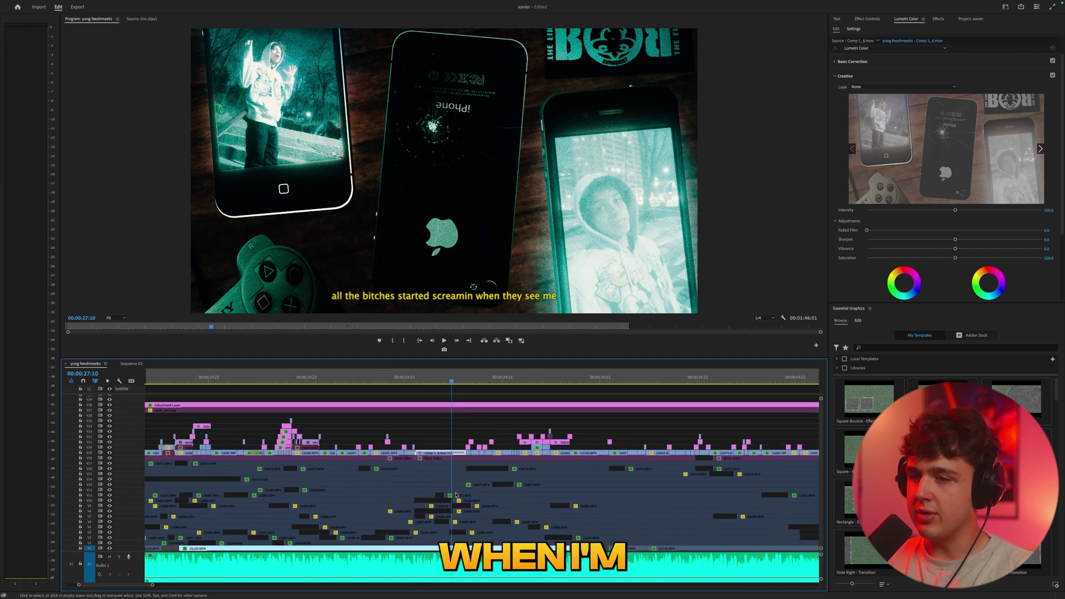
left_click(456, 492)
left_click(468, 485)
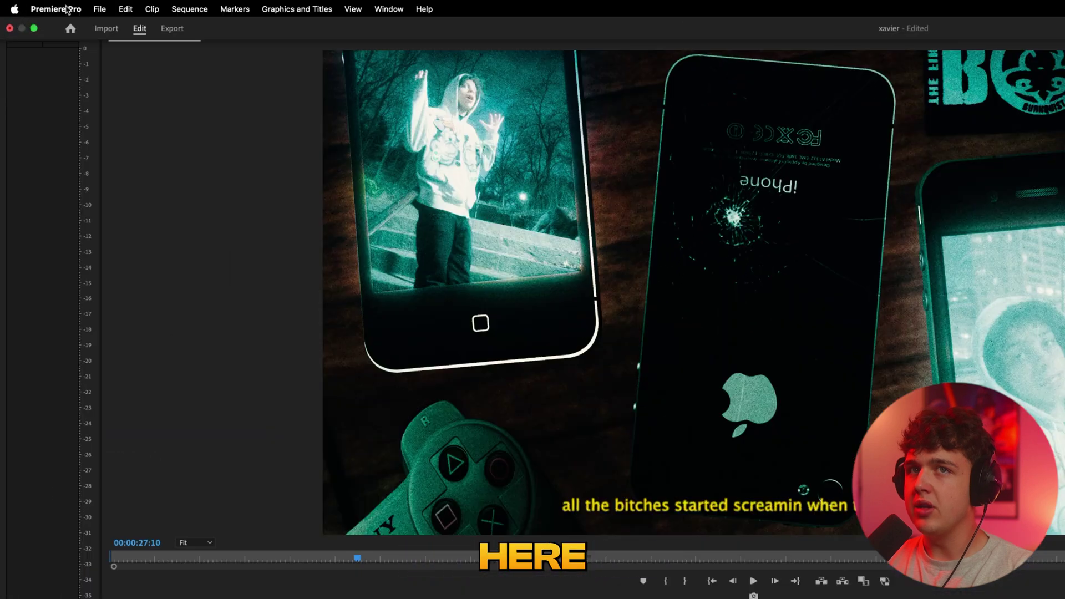
Find the clip Enable command in the keyboard shortcuts and assign E as its shortcut
left_click(41, 5)
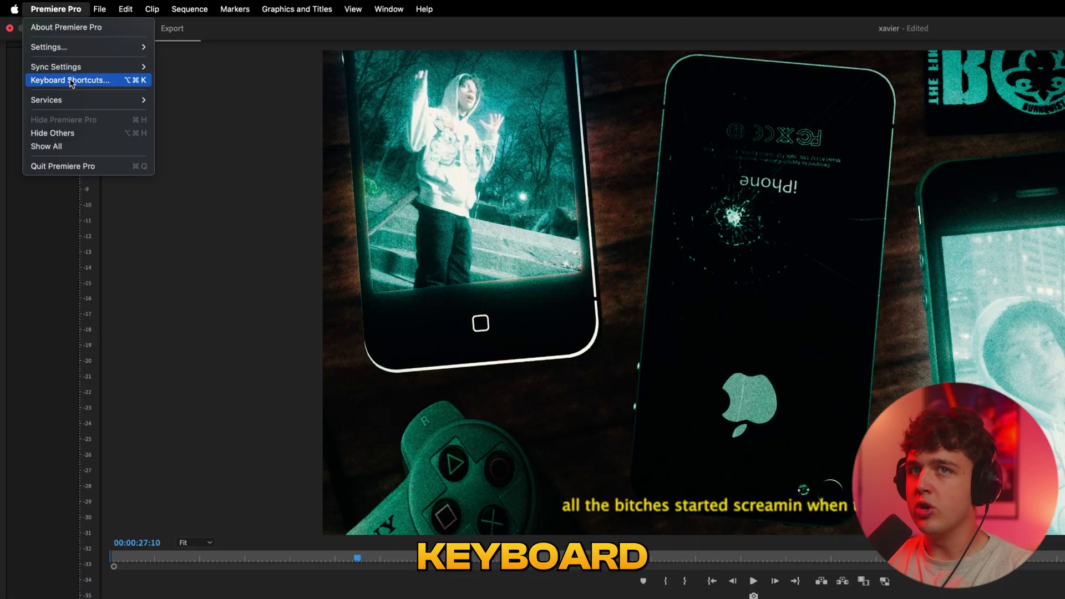
mouse_move(126, 7)
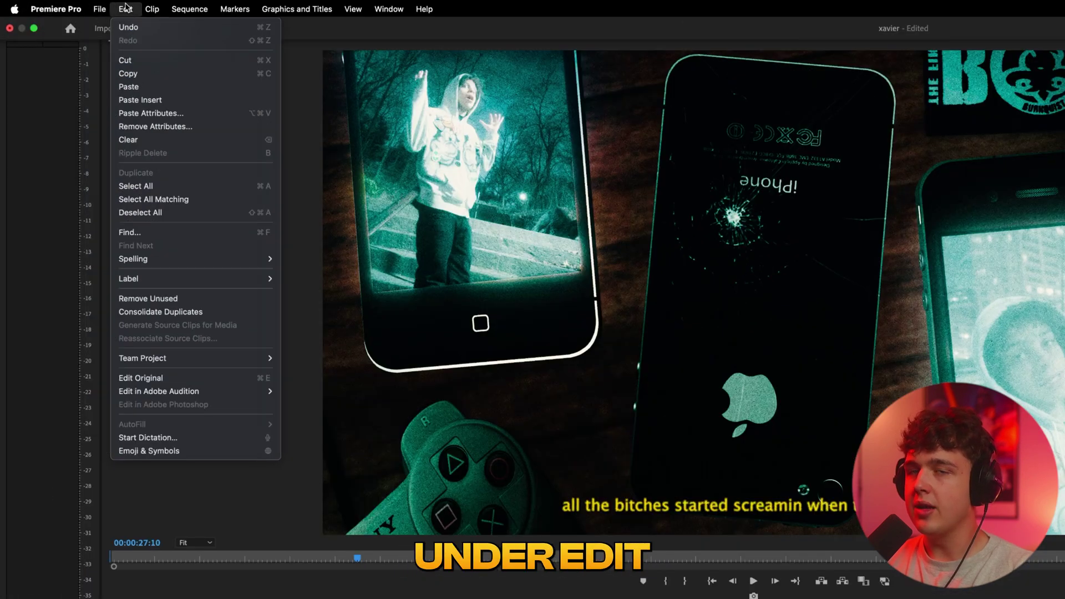
mouse_move(55, 9)
left_click(69, 79)
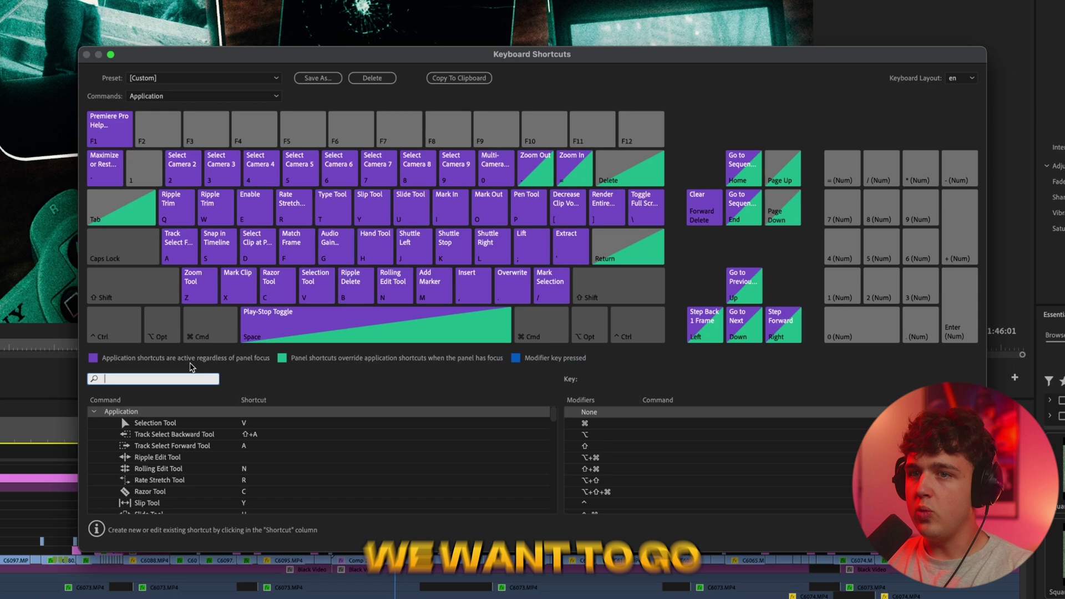
type("enable")
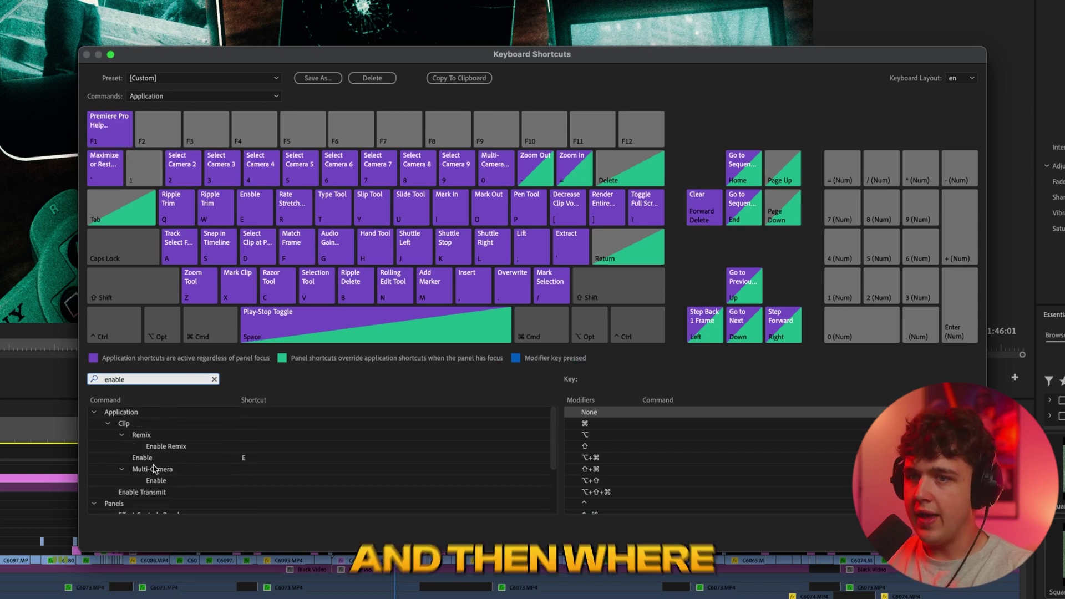
left_click(143, 458)
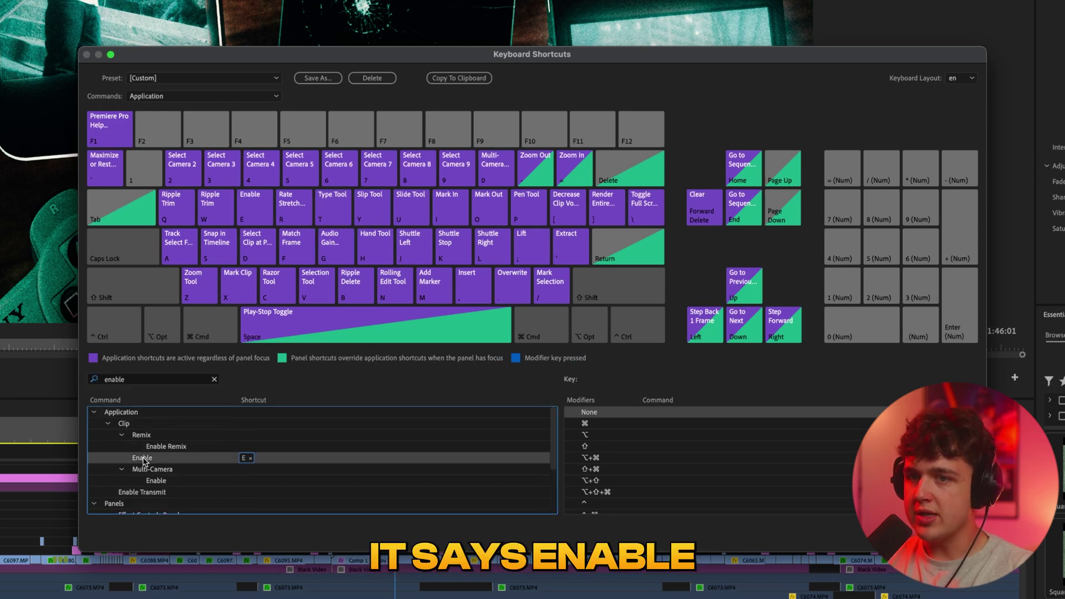
left_click(250, 457)
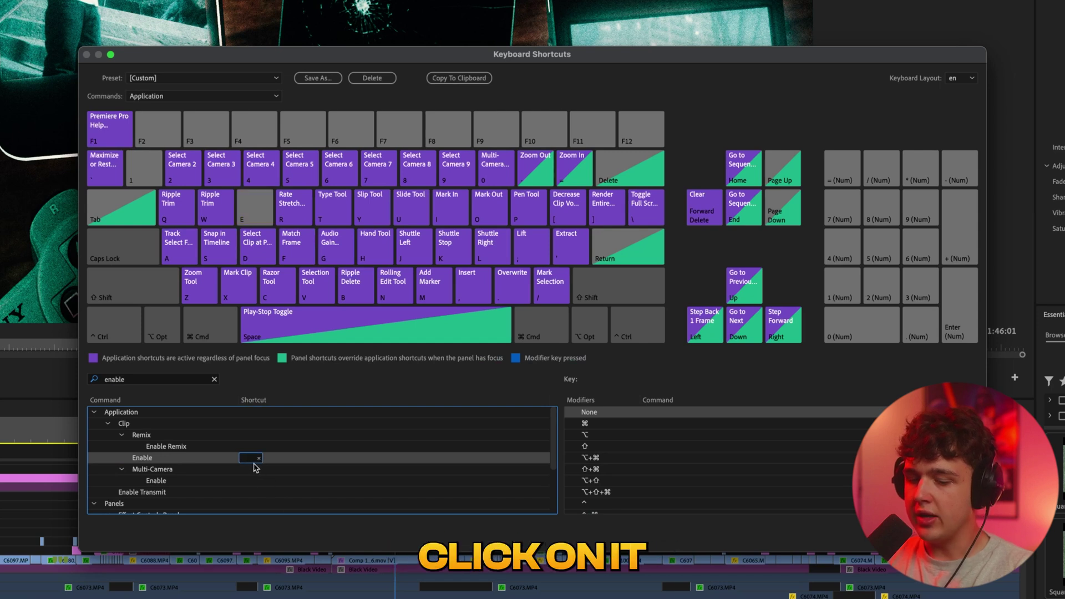
key("e")
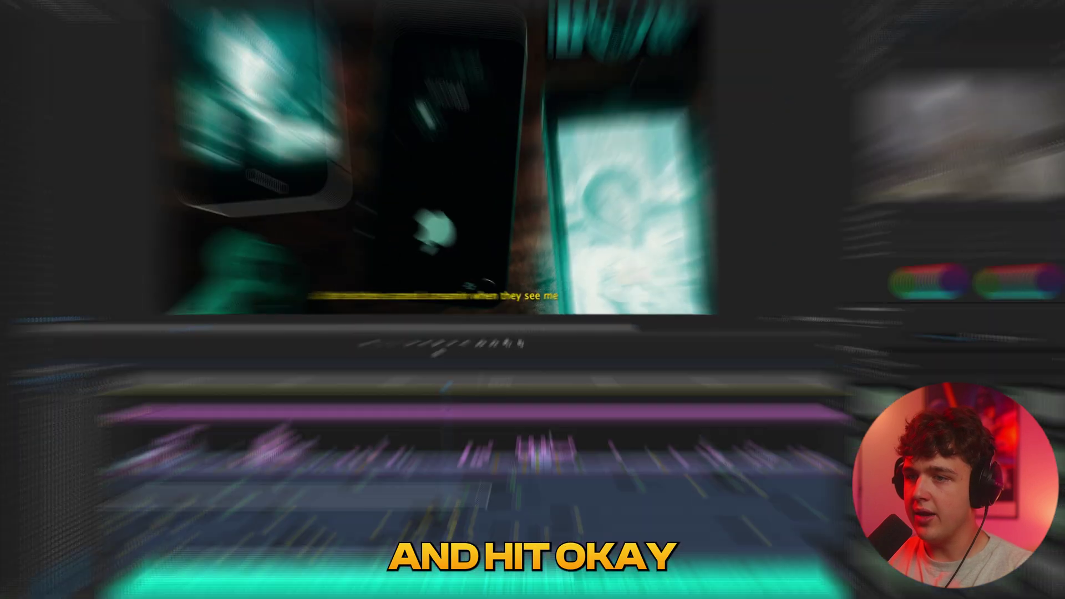
Examine how the performance takes are layered beneath the main video track across the whole music video timeline
scroll(484, 460, "down", 3)
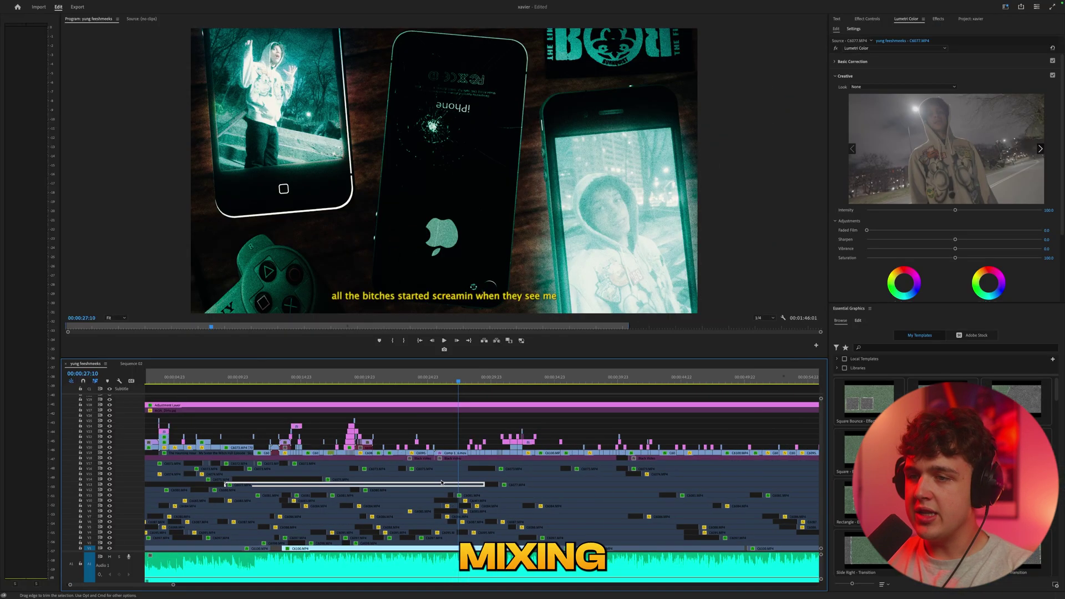
scroll(483, 462, "up", 5)
scroll(483, 463, "down", 5)
scroll(444, 482, "up", 2)
scroll(402, 502, "down", 5)
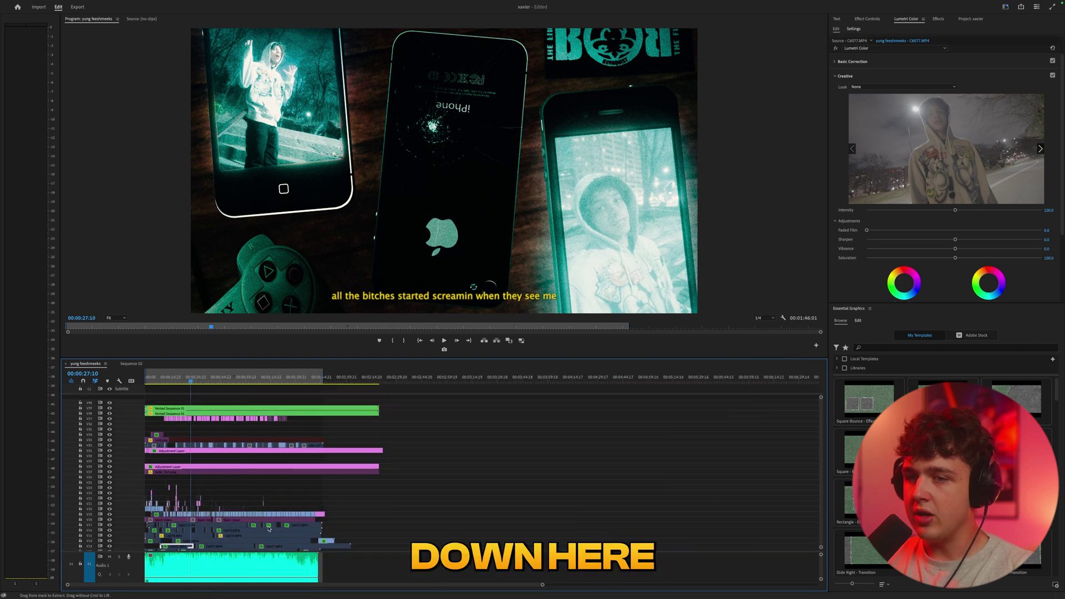
scroll(229, 528, "up", 8)
scroll(229, 528, "down", 3)
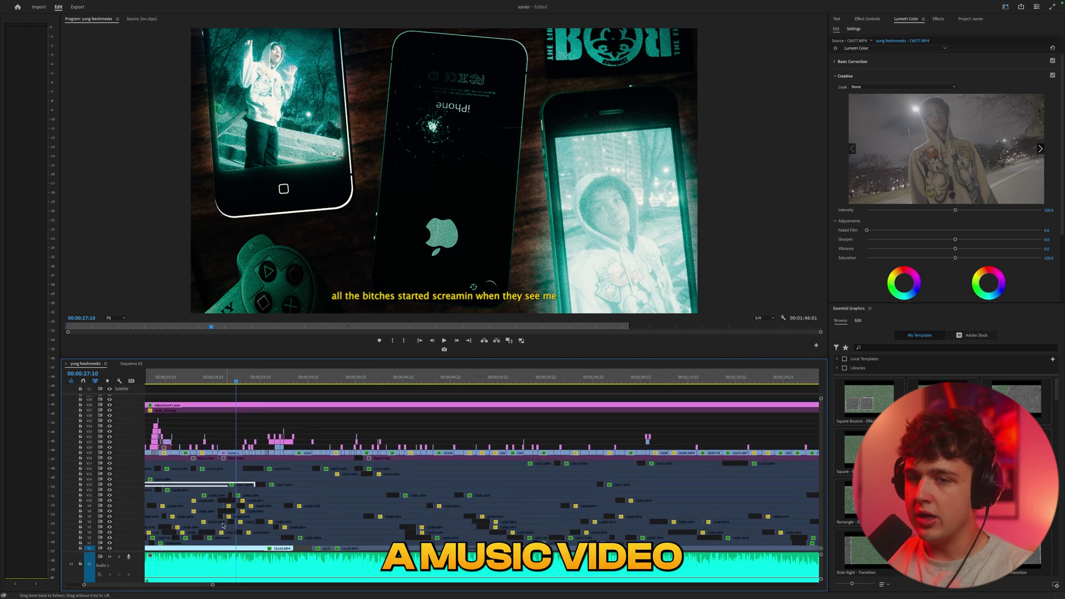
key("equal")
key("equal")
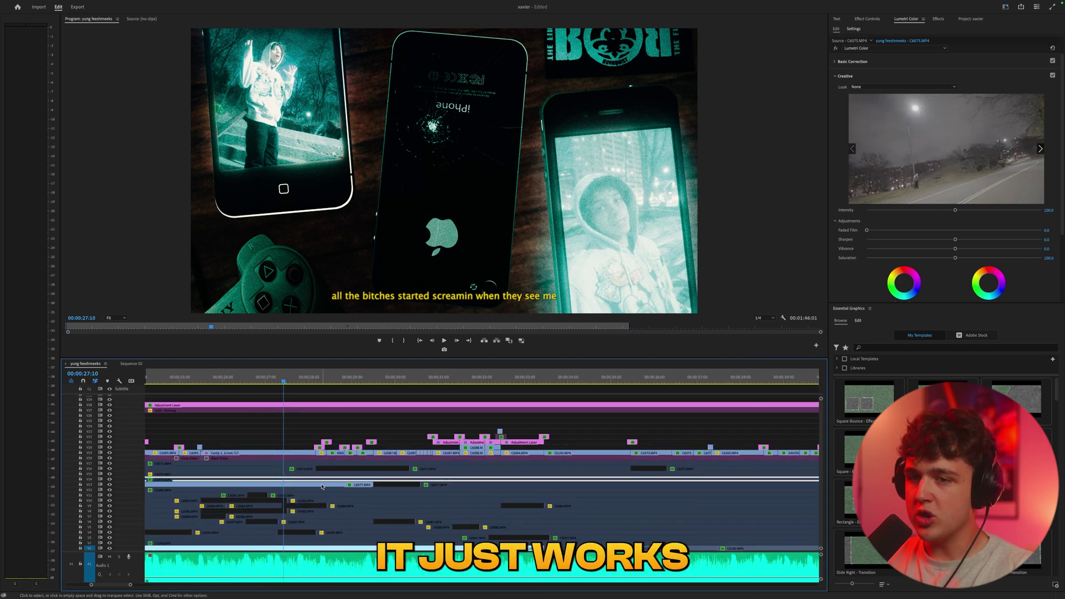
Move the playhead to 00:00:30:06 and try the C6075.MP4 take in place of the main-track clip
left_click(292, 454)
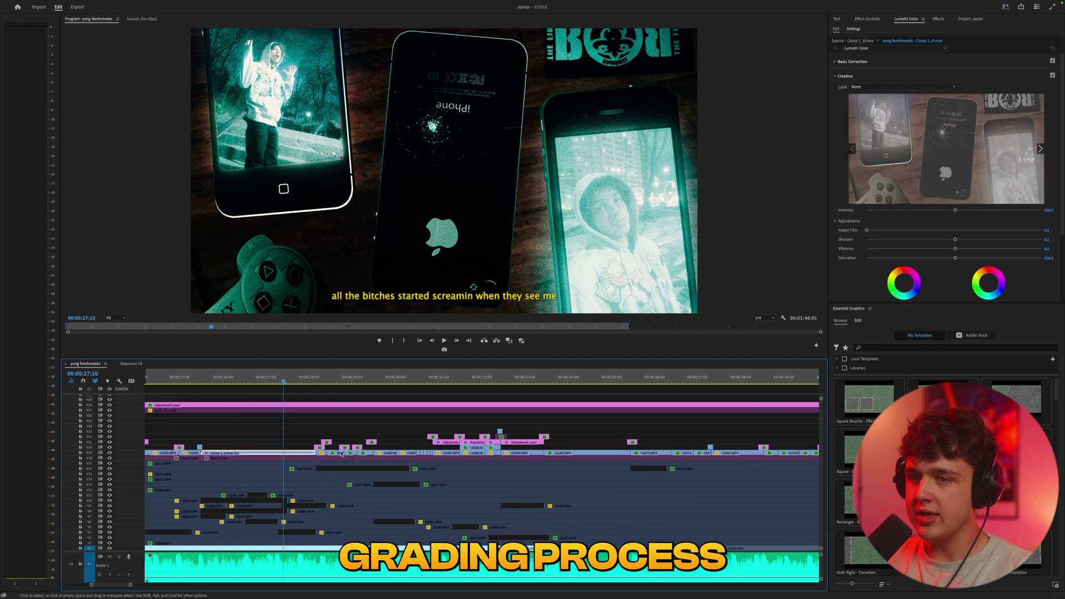
left_click(342, 453)
left_click_drag(341, 379, 408, 461)
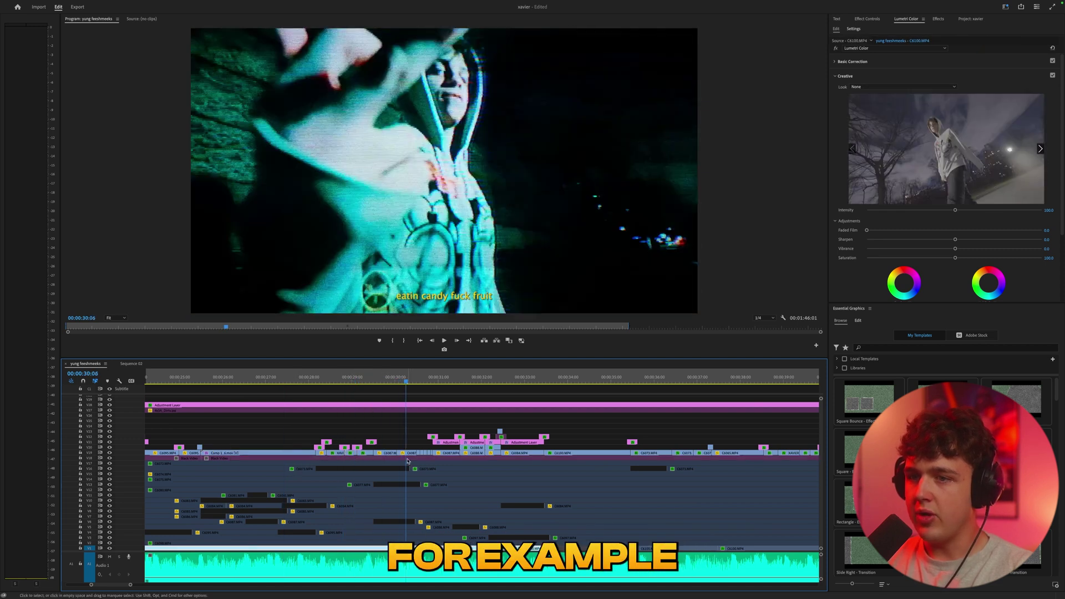
left_click(413, 479)
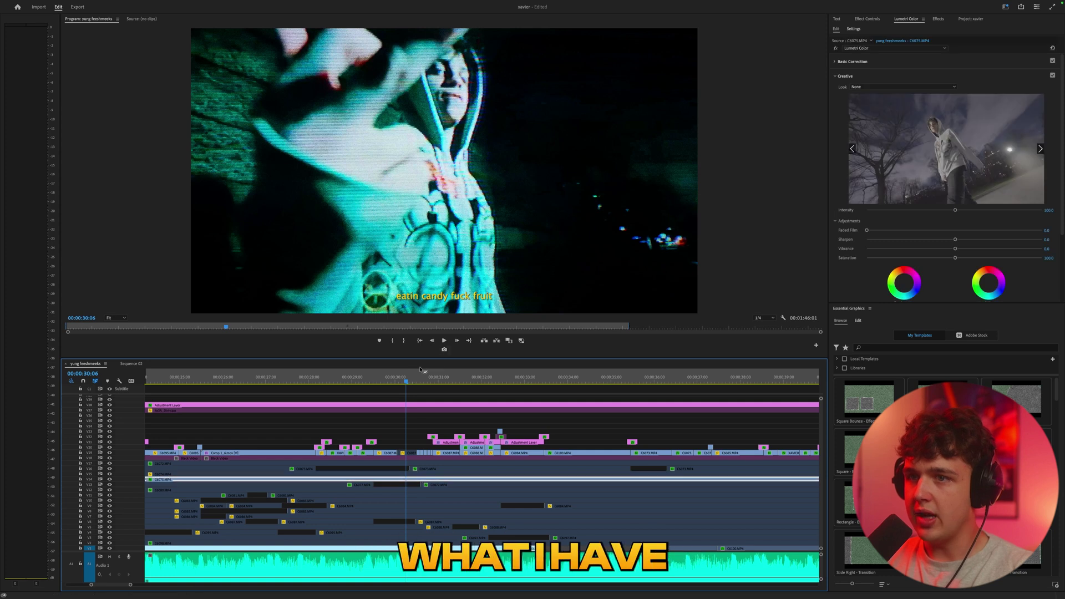
Move the playhead to 00:00:35:23, enable the performance take on a lower track and disable the main-track clip above it
left_click_drag(577, 380, 582, 380)
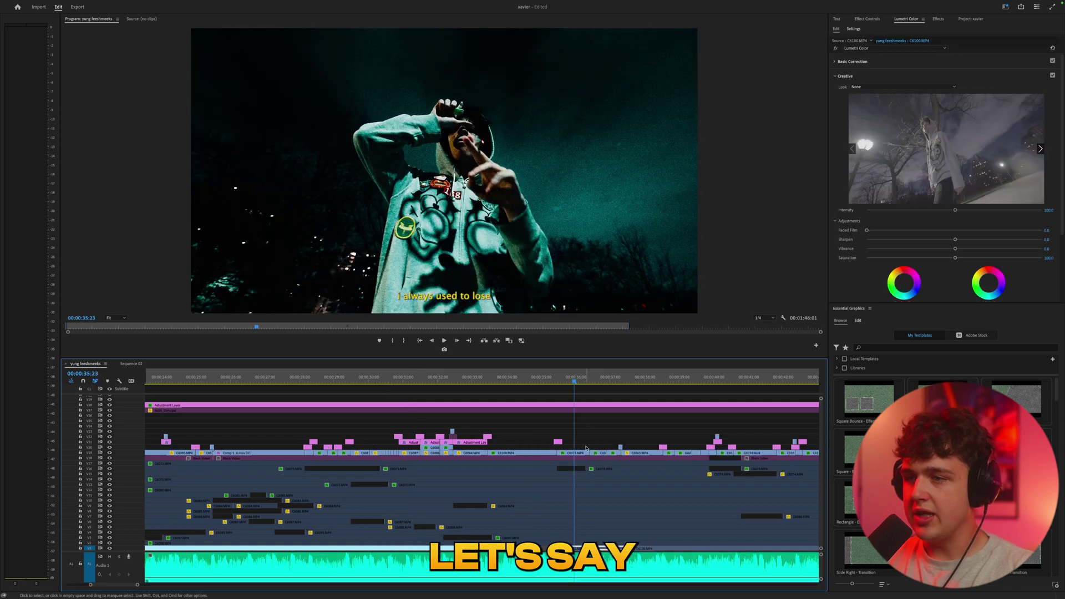
scroll(600, 452, "up", 3)
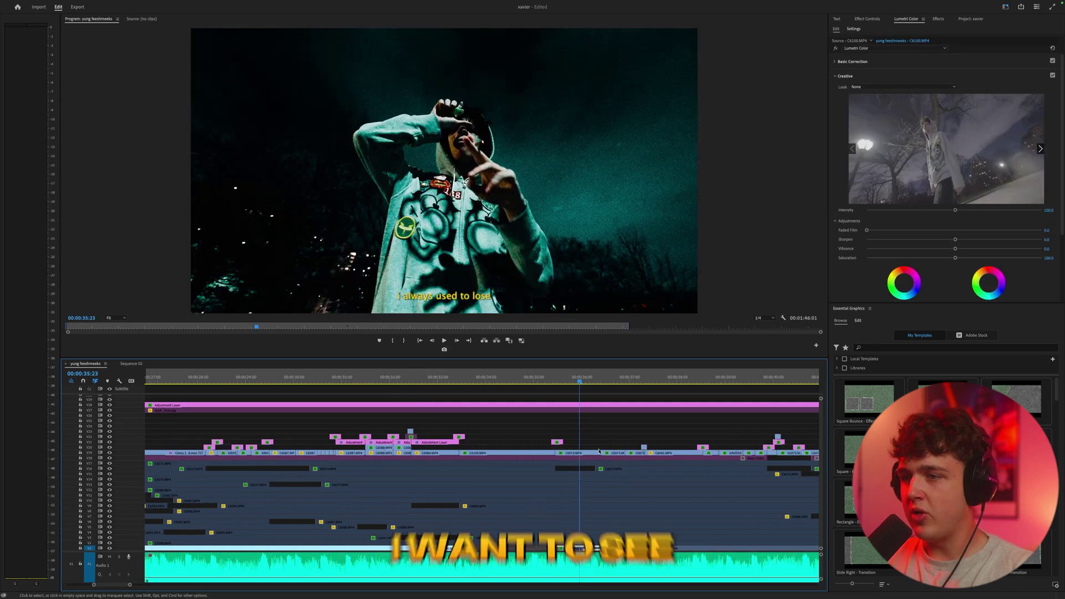
left_click(588, 474)
key("shift+super+e")
left_click(583, 454)
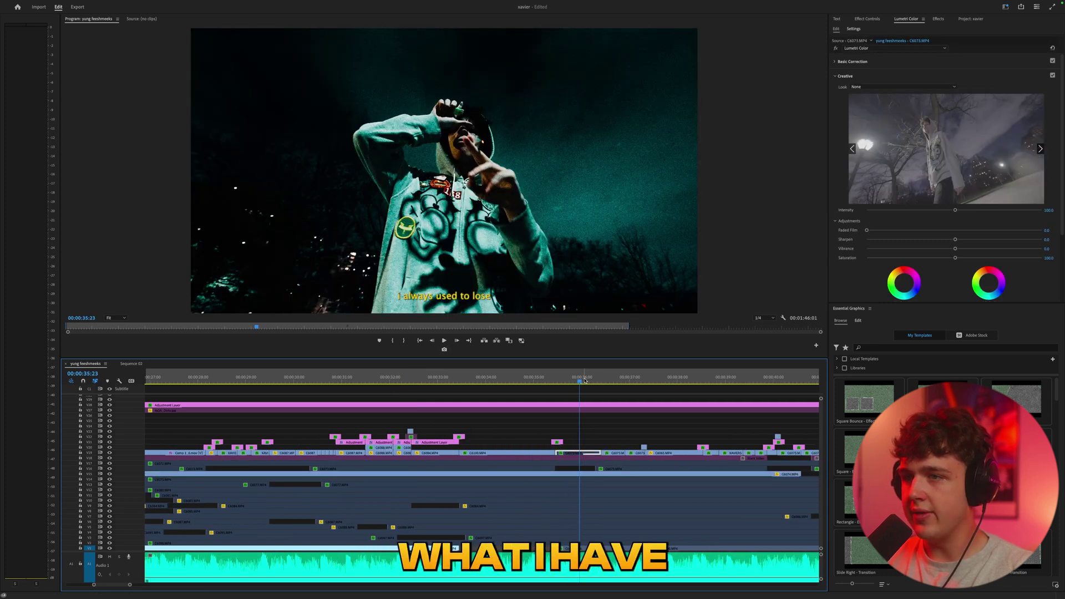
Compare the lower-track performance takes at 00:00:35:20 by enabling and disabling them one after another
left_click(574, 381)
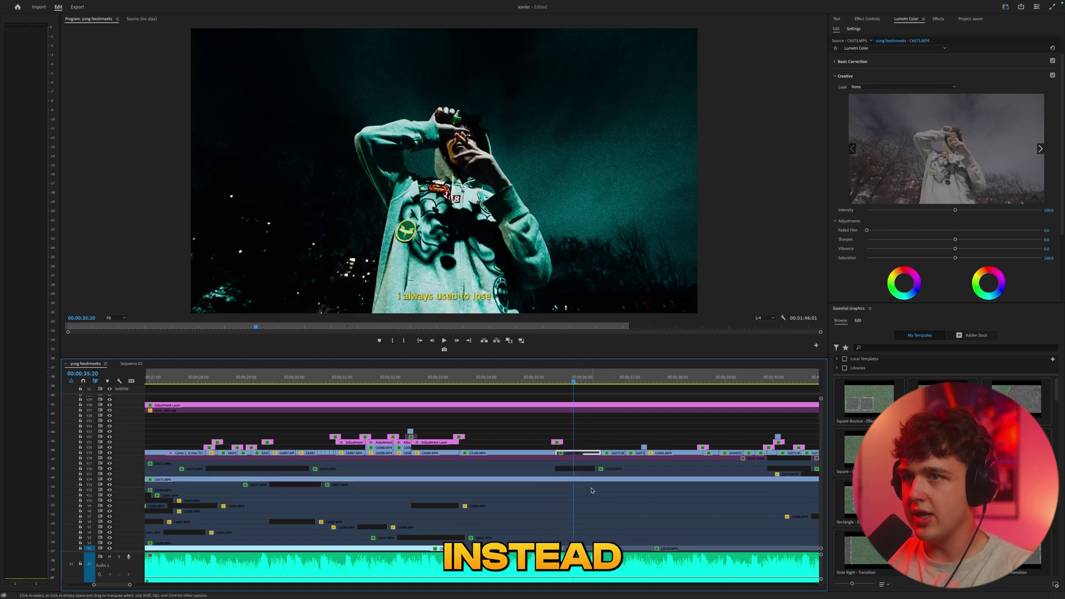
key("shift+super+e")
left_click(588, 480)
key("shift+super+e")
left_click(589, 485)
key("shift+super+e")
left_click(588, 453)
key("shift+super+e")
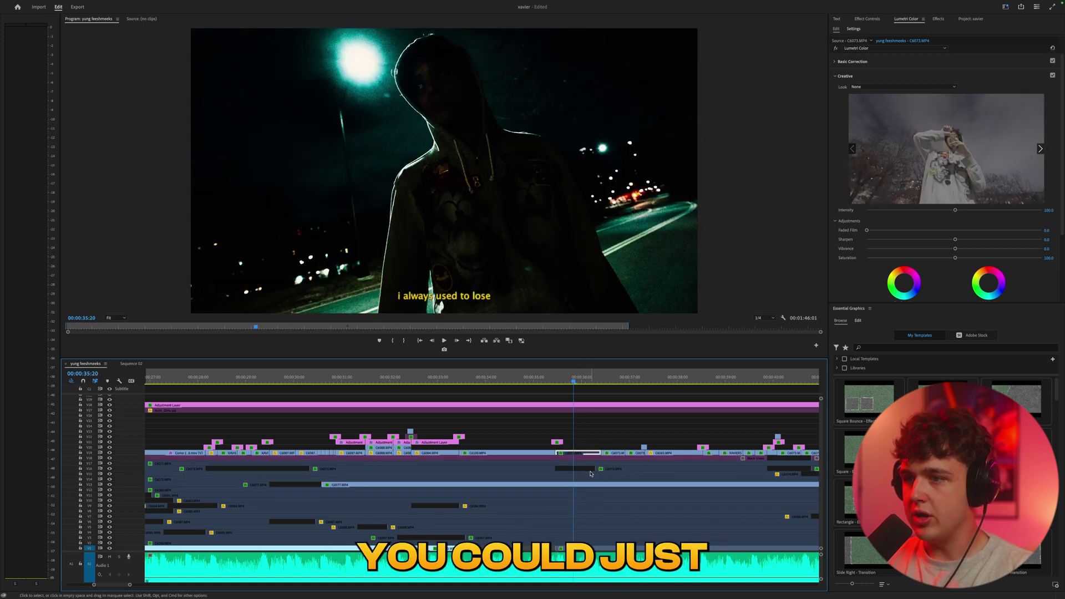
left_click(597, 490)
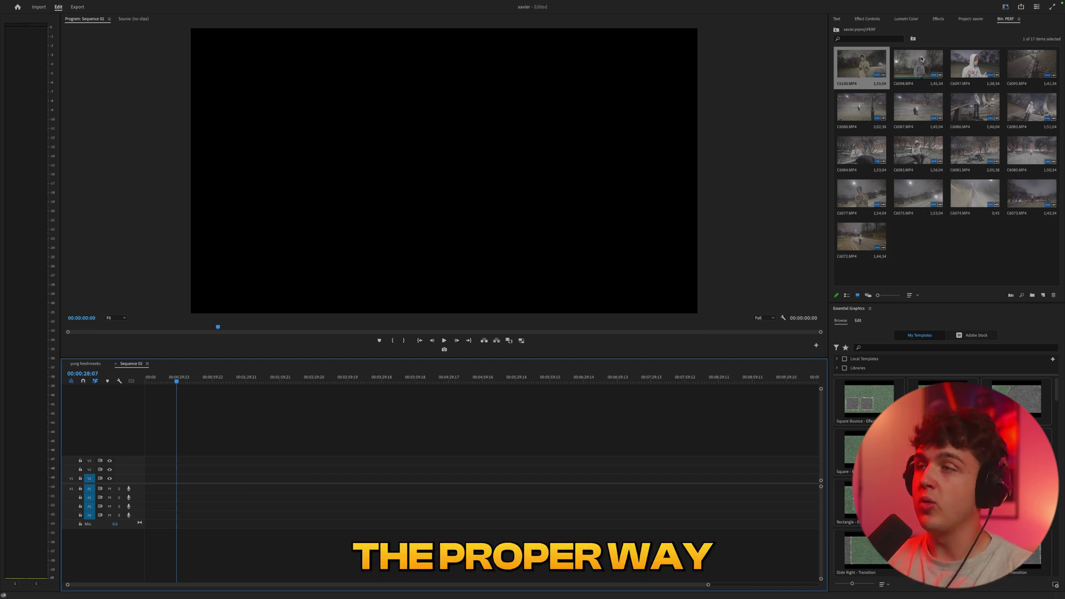
Stack C6100.MP4, C6098.MP4, C6097.MP4 and C6095.MP4 on tracks V1 to V4 from the start of Sequence 02 and place the song audio on A2
left_click_drag(857, 74, 214, 474)
left_click(583, 328)
left_click_drag(918, 65, 162, 470)
left_click_drag(981, 67, 200, 459)
left_click_drag(1023, 61, 175, 451)
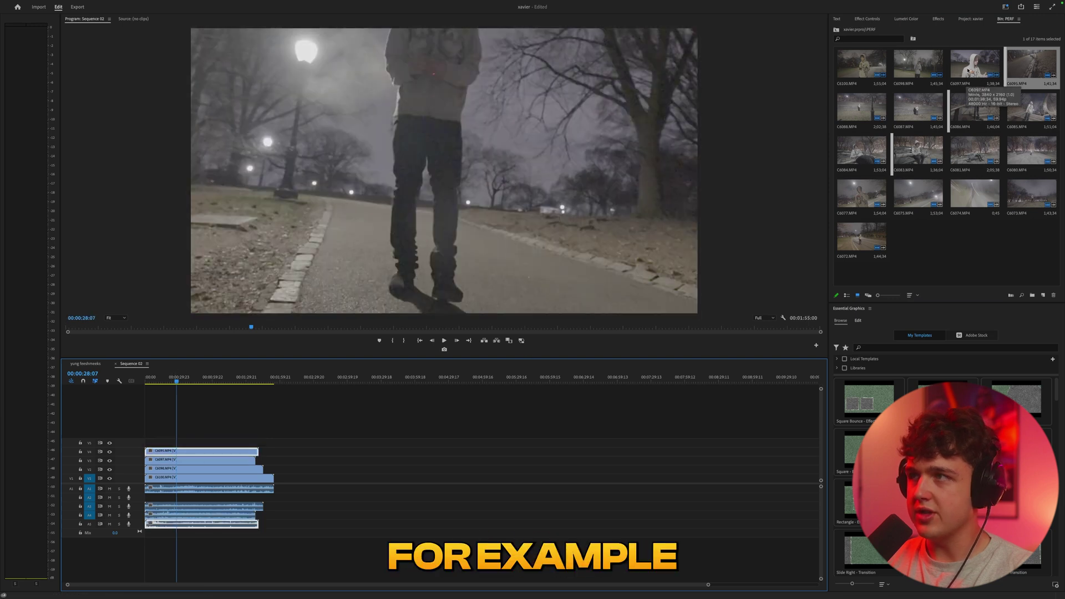
left_click(972, 21)
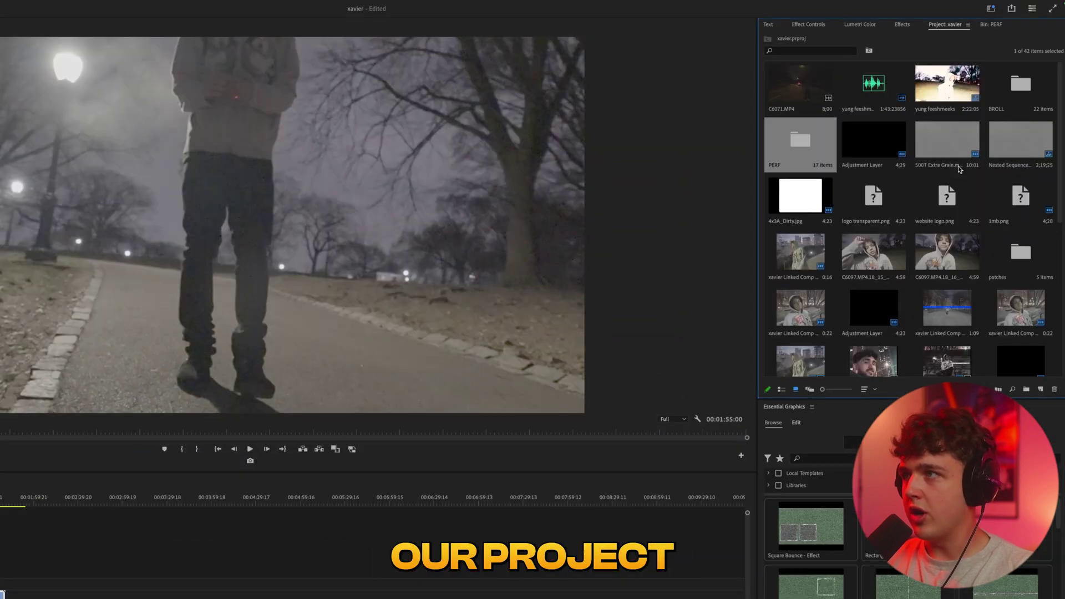
left_click_drag(890, 102, 138, 499)
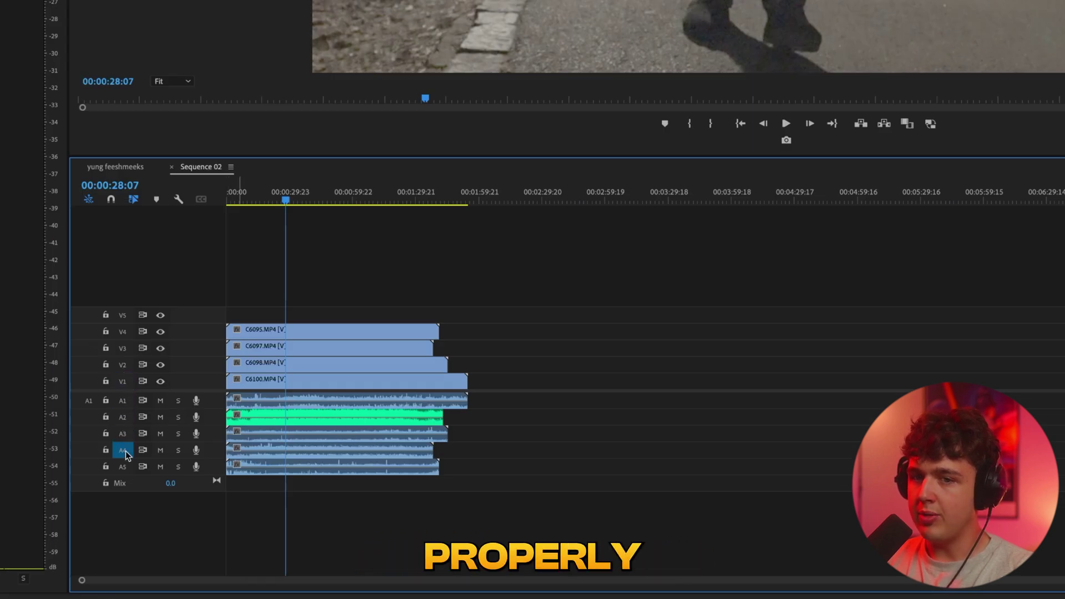
Check whether Synchronize is available for all the stacked clips, and turn on targeting for tracks V1 and A1
left_click_drag(542, 330, 373, 468)
right_click(371, 414)
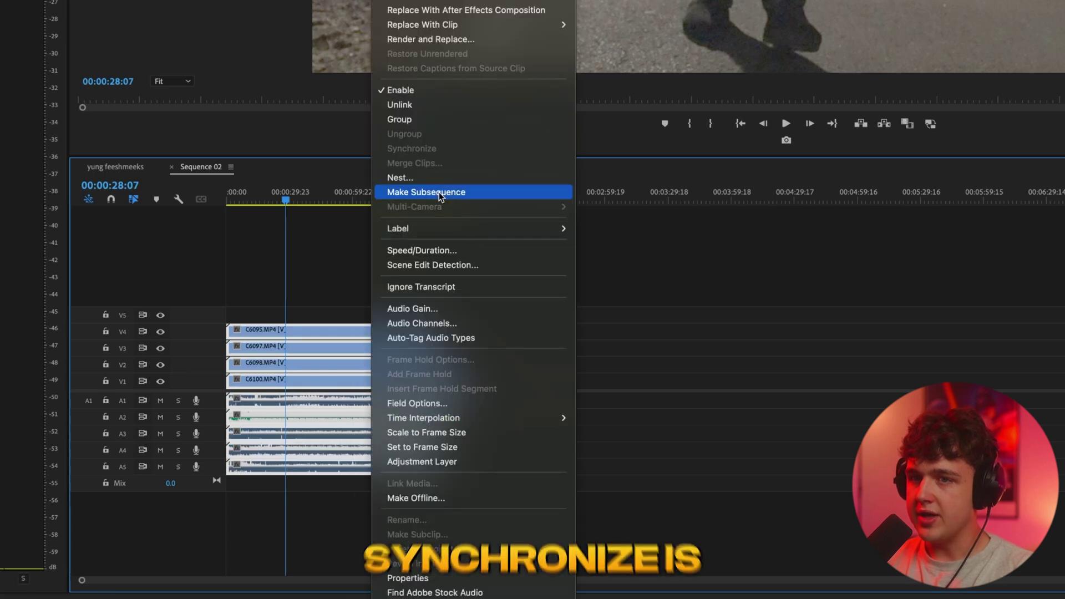
left_click(127, 384)
Synchronize all the stacked video and audio clips by Audio, with the track channel set to Mix Down
left_click_drag(569, 262, 301, 538)
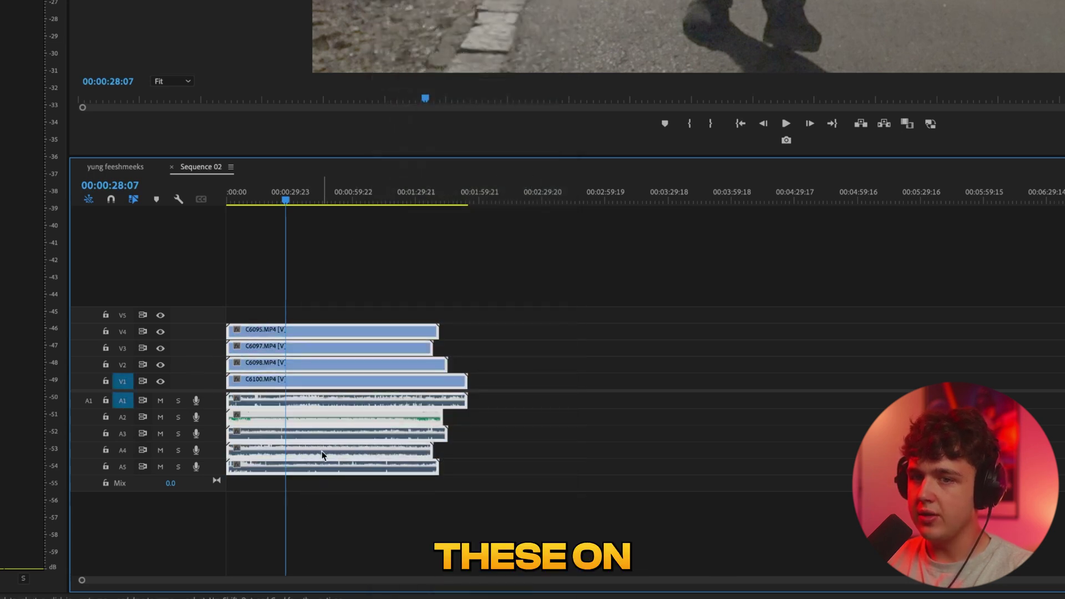
right_click(328, 453)
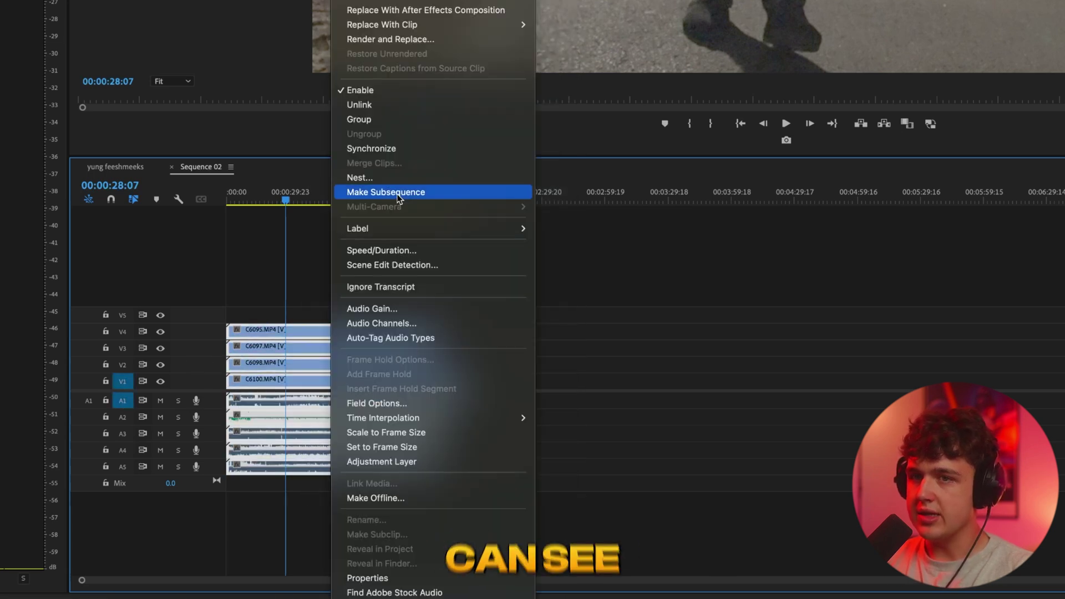
left_click(409, 150)
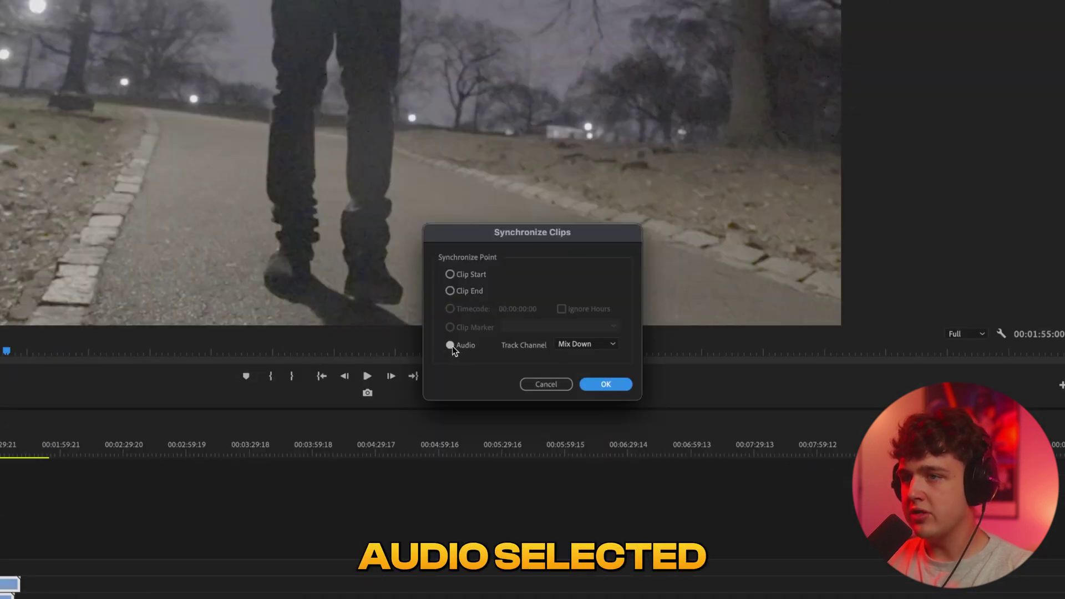
left_click(587, 344)
left_click(583, 381)
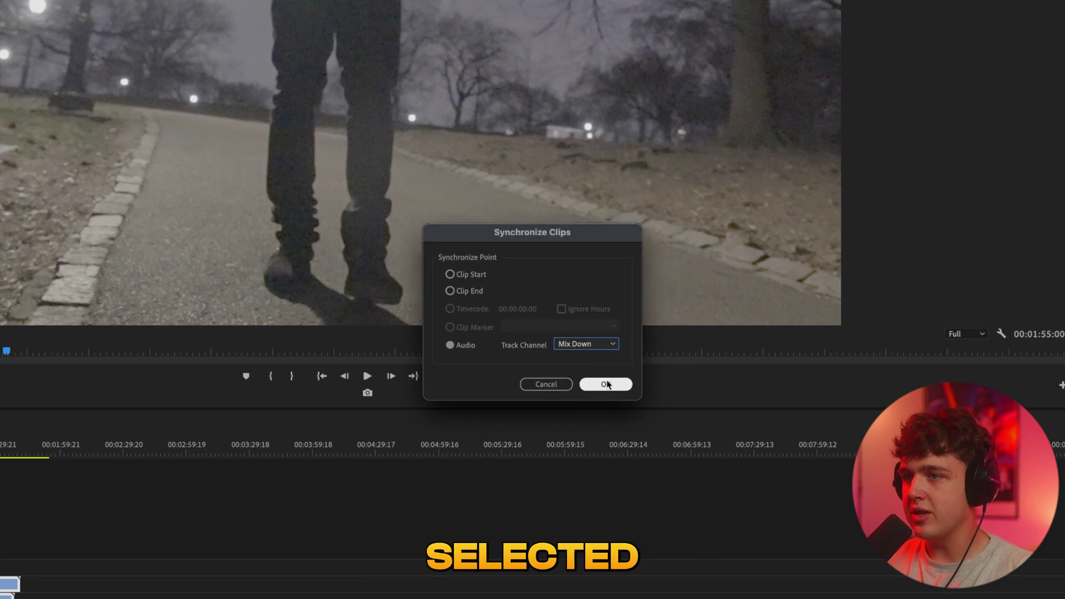
left_click(606, 384)
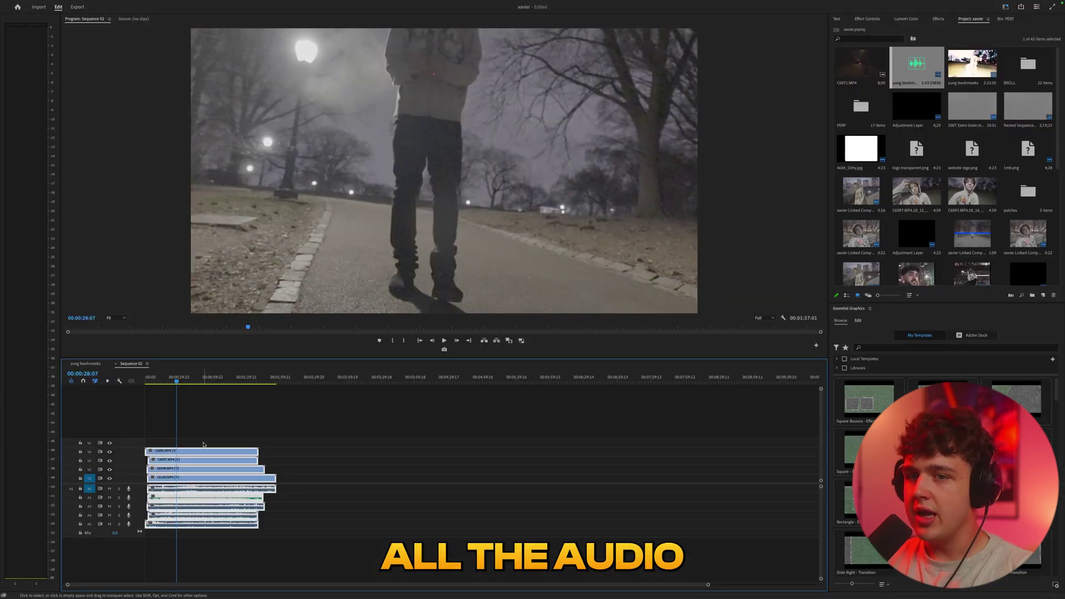
Unlink the video and audio of the four synchronized camera clips, leaving the song audio out of the selection
key("minus")
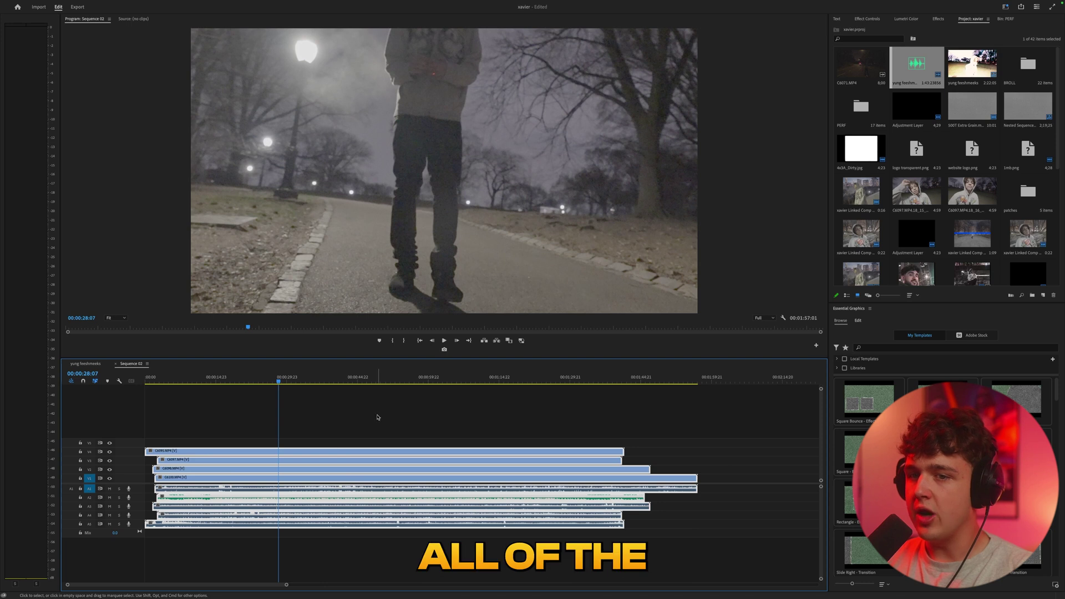
left_click(378, 417)
left_click(318, 499)
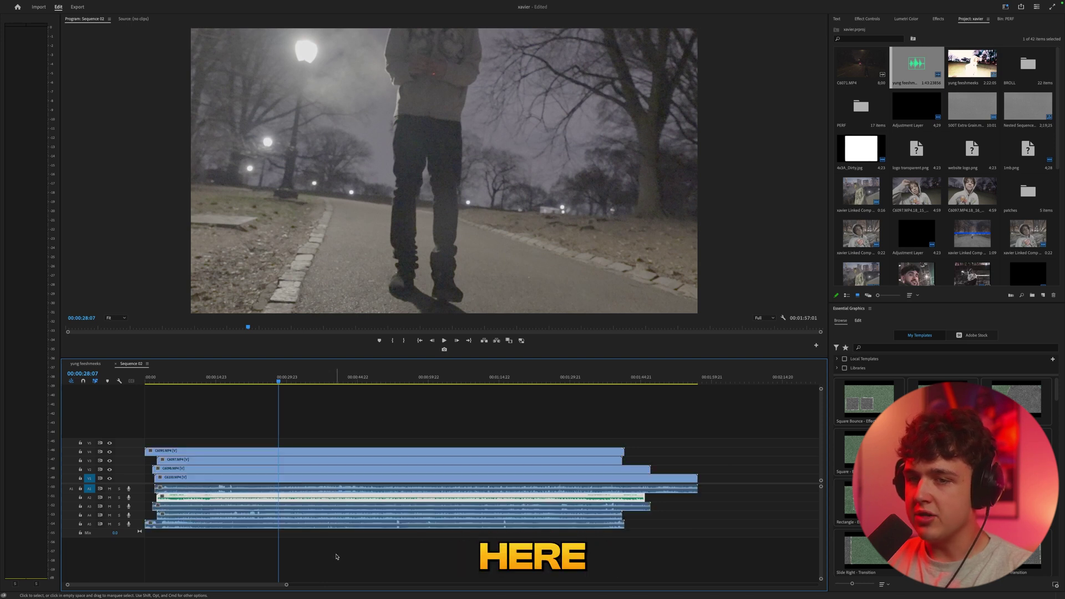
left_click_drag(336, 556, 347, 490)
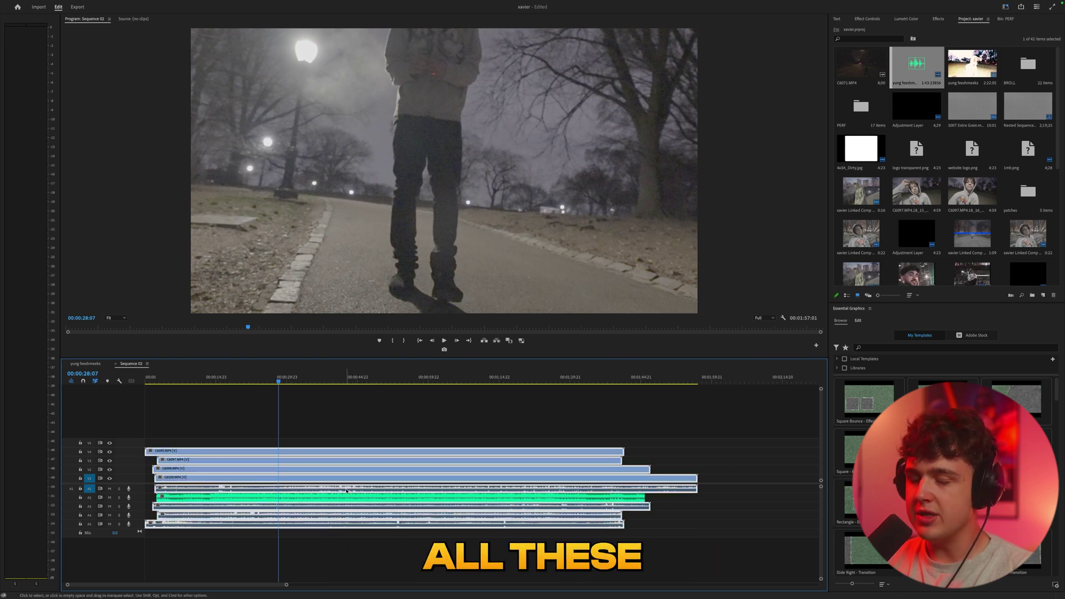
right_click(355, 491)
right_click(372, 478)
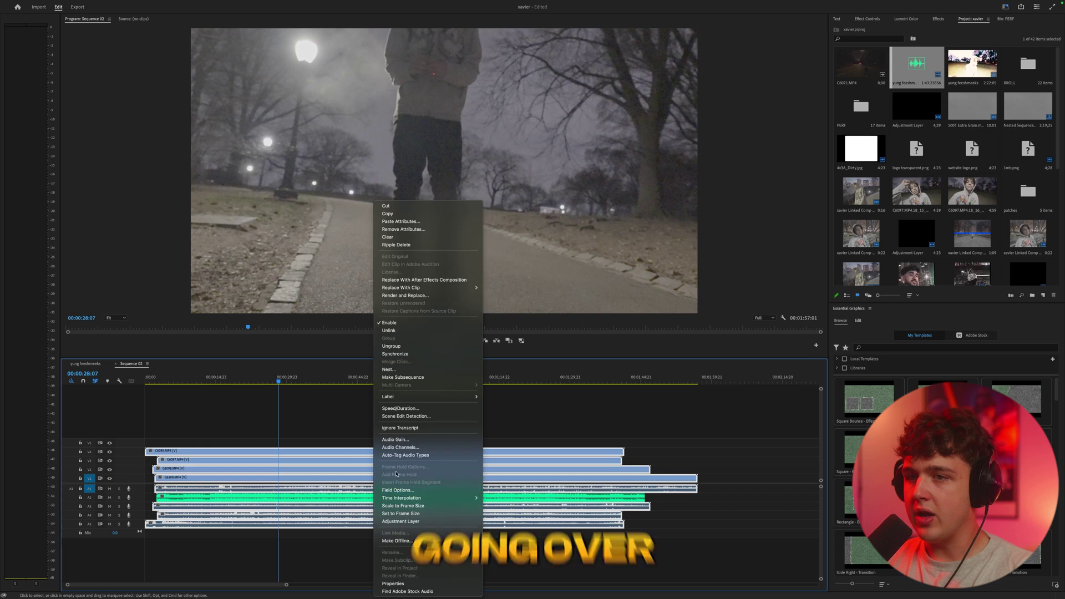
left_click(433, 331)
Delete the audio of the four camera clips and keep the song audio on track A1
left_click(451, 417)
left_click_drag(390, 555, 361, 490)
key("Delete")
left_click(367, 489)
key("Delete")
Disable the video clips on V2, V3 and V4 and play the synchronized sequence from 00:00:28:07
left_click_drag(362, 390, 383, 470)
key("shift+super+e")
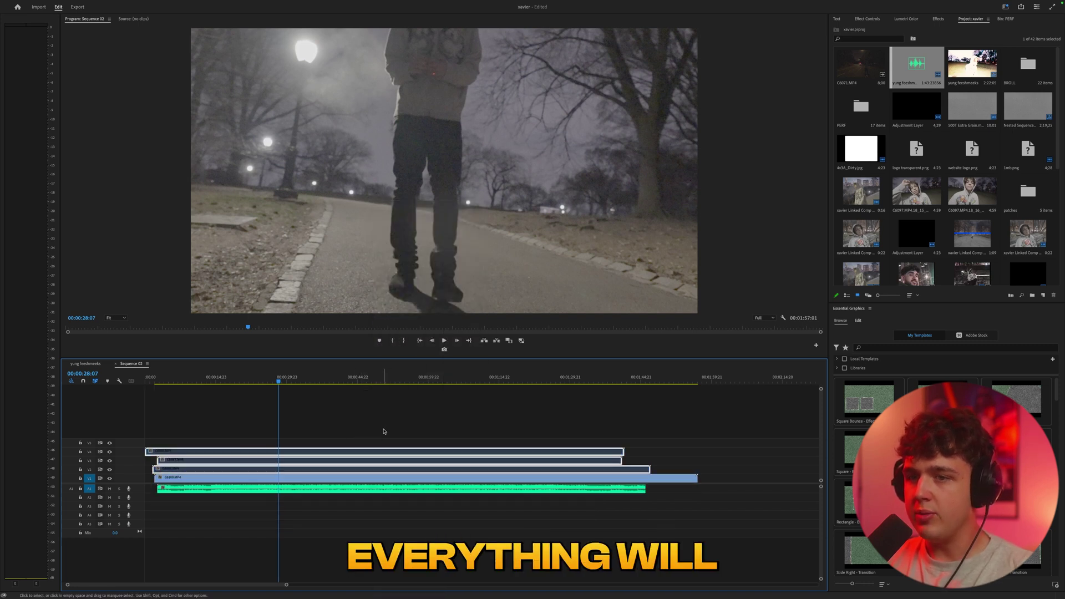
key("space")
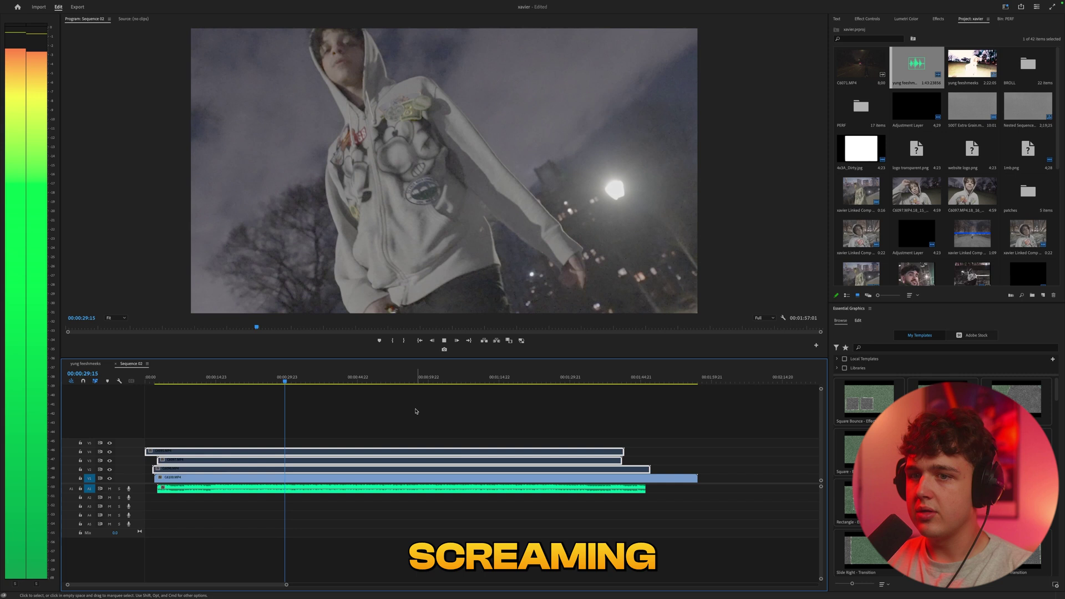